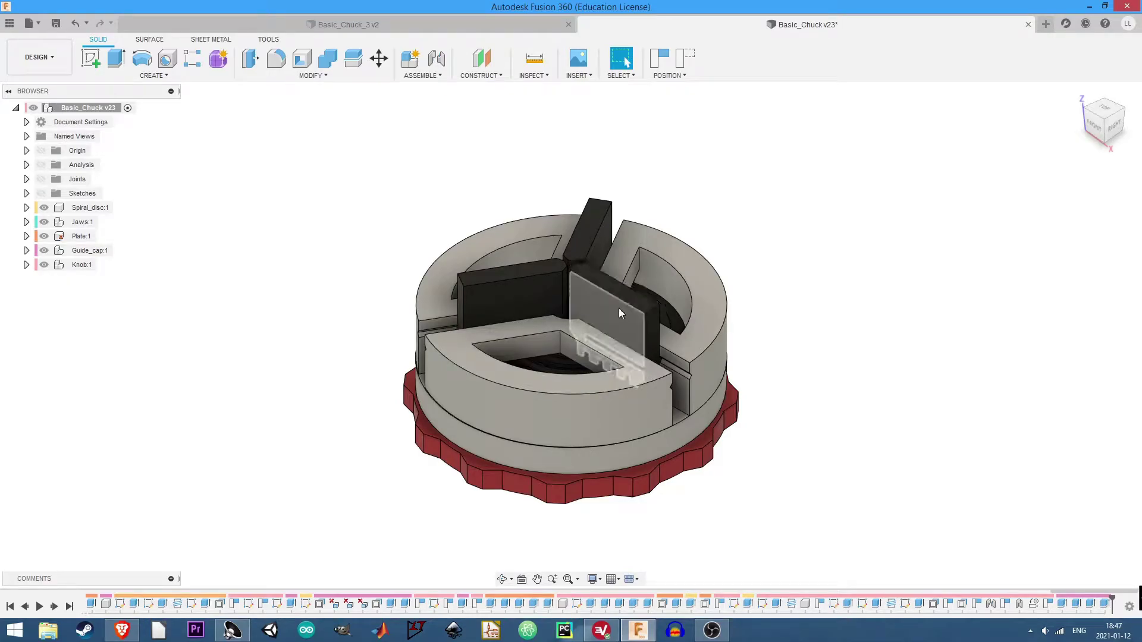
Hide Guide_cap:1 to expose the spiral disc and drag a jaw to test its motion.
{"action": "left_click", "coordinate": [45, 249]}
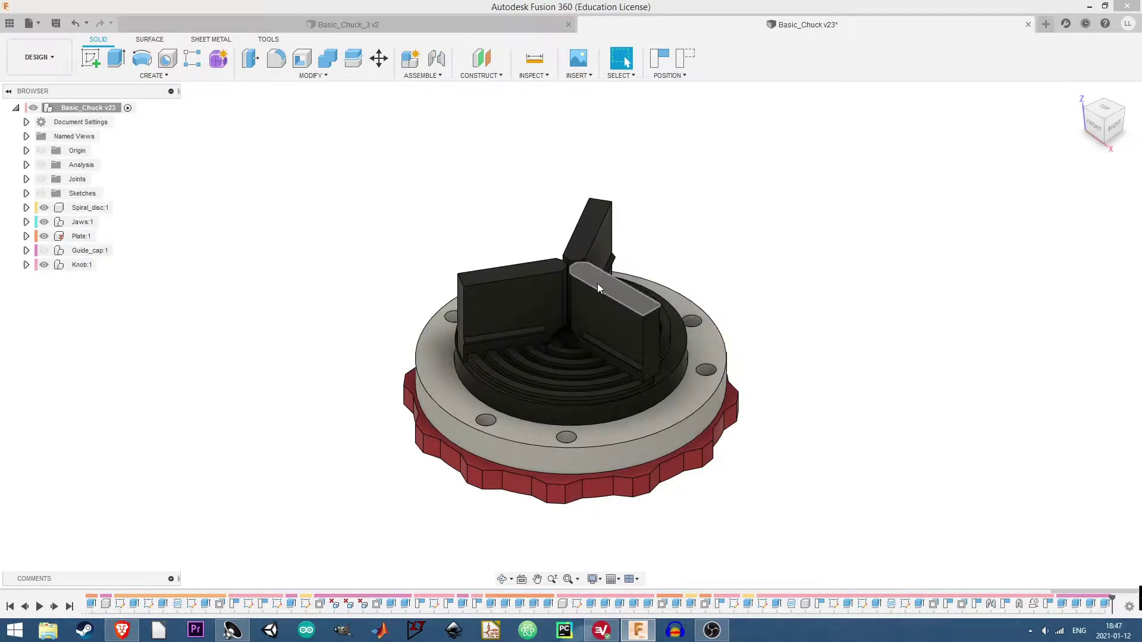
{"action": "left_click_drag", "start_coordinate": [597, 283], "coordinate": [852, 313]}
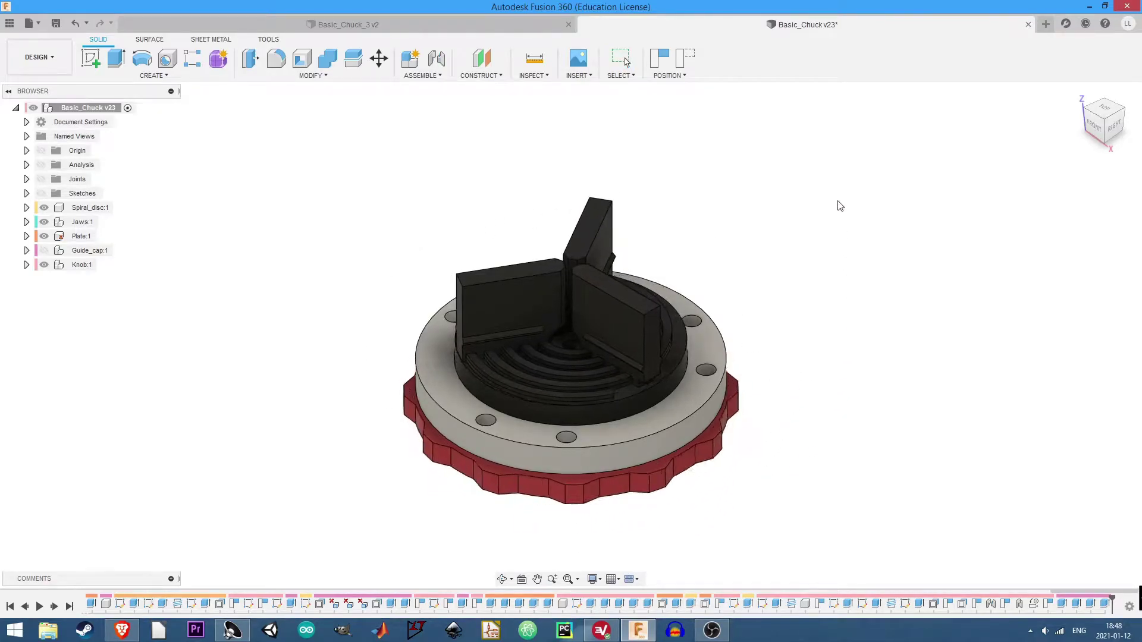
Show Guide_cap:1 again, drag a jaw outward from the centre, and return to the Home view.
{"action": "left_click", "coordinate": [45, 251]}
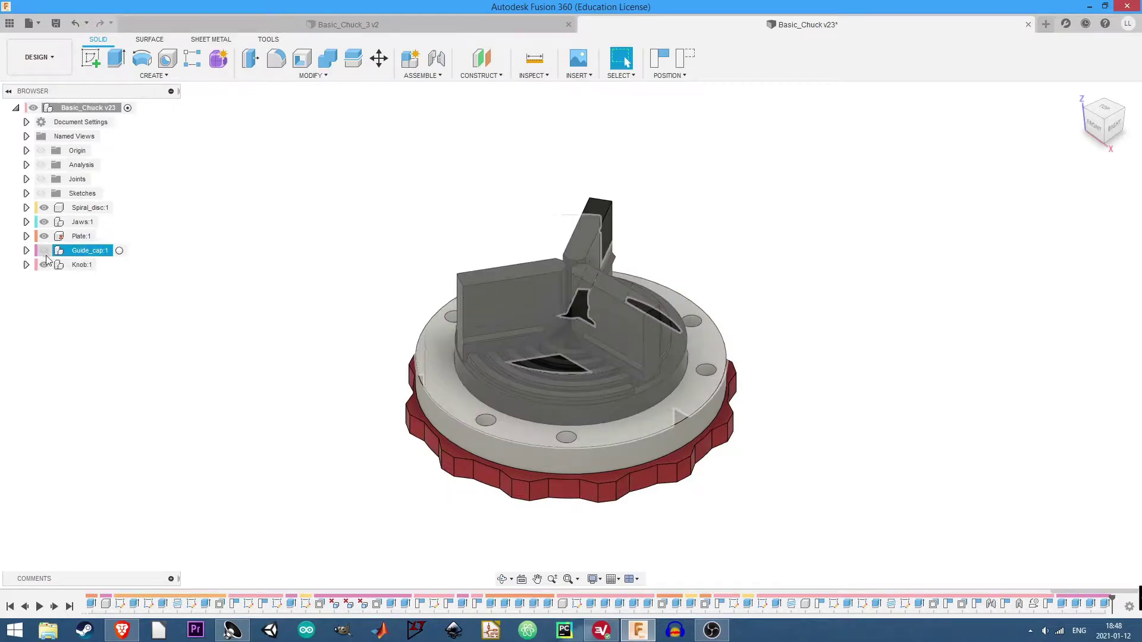
{"action": "left_click", "coordinate": [44, 251]}
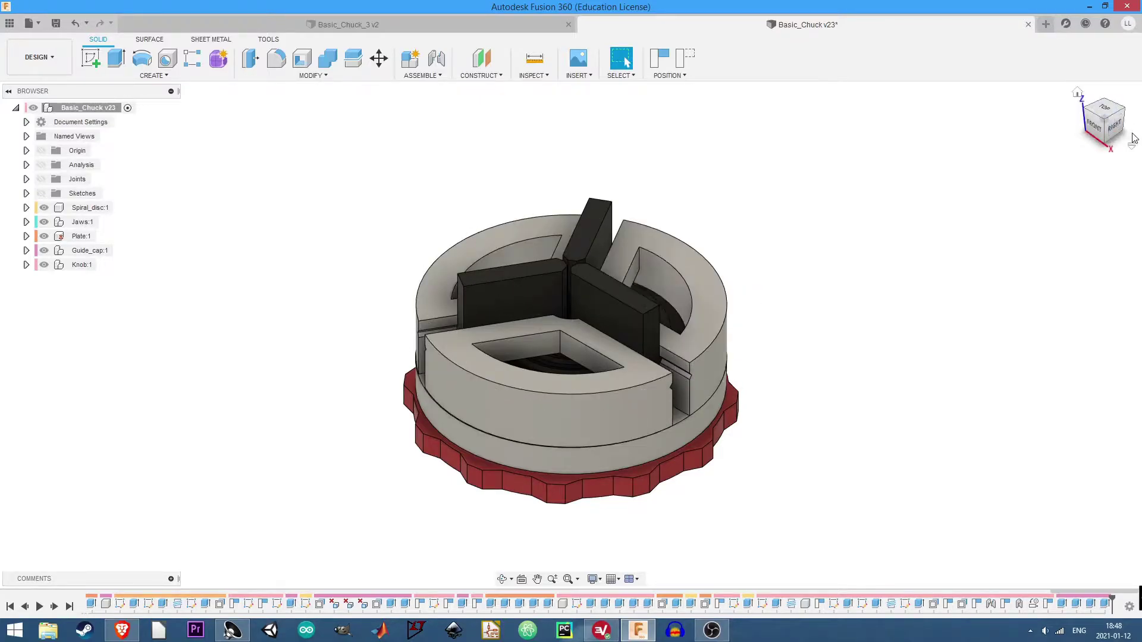
{"action": "middle_click_drag", "start_coordinate": [566, 327], "coordinate": [627, 362], "text": "shift"}
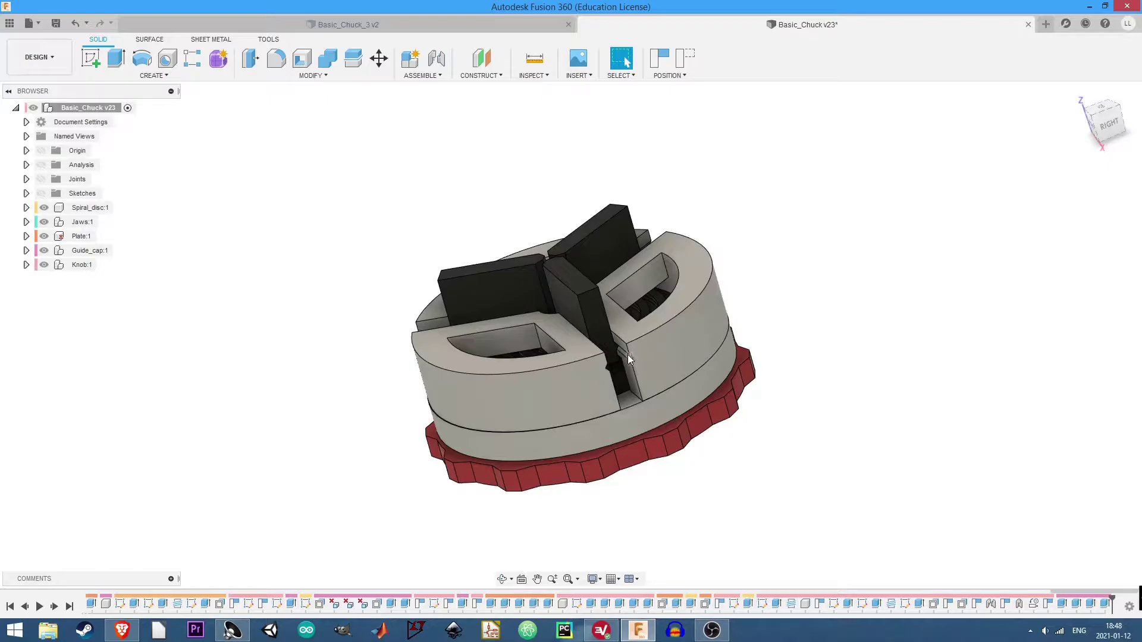
{"action": "left_click_drag", "start_coordinate": [589, 285], "coordinate": [605, 305]}
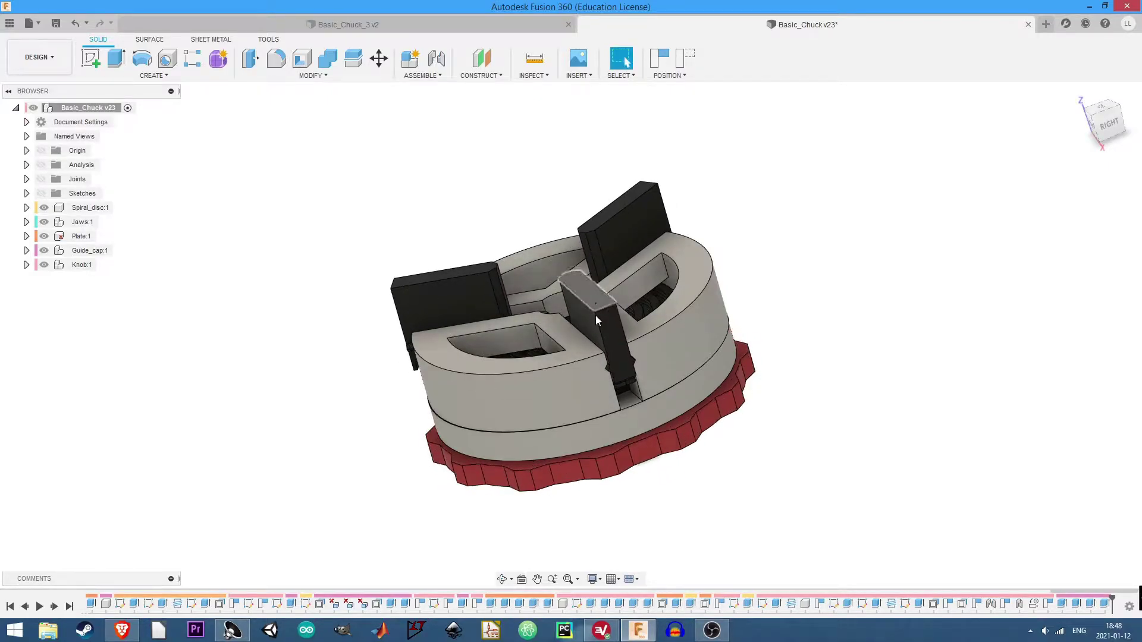
{"action": "left_click", "coordinate": [1111, 121]}
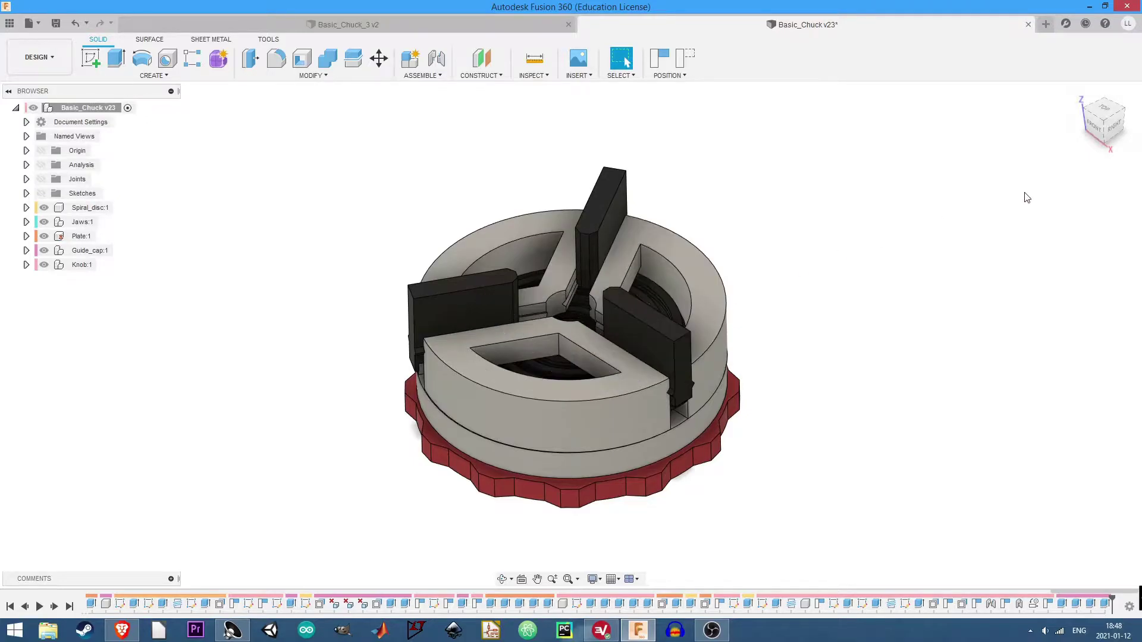
Hide Guide_cap:1 and turn on Component Color Cycling from the TOOLS tab.
{"action": "left_click", "coordinate": [44, 251]}
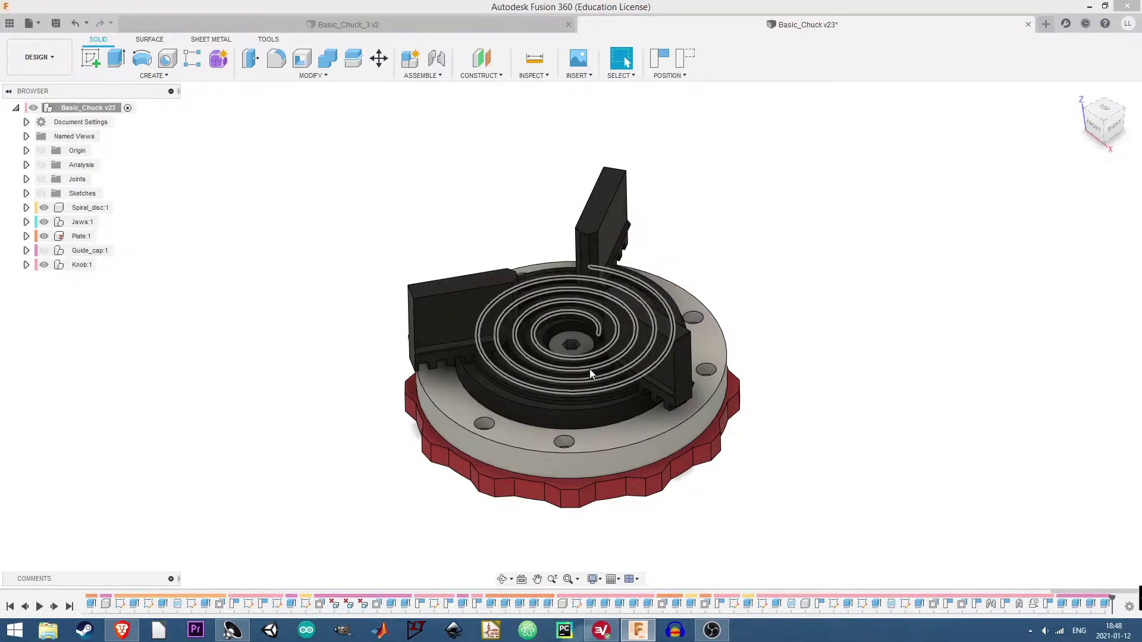
{"action": "left_click", "coordinate": [267, 39]}
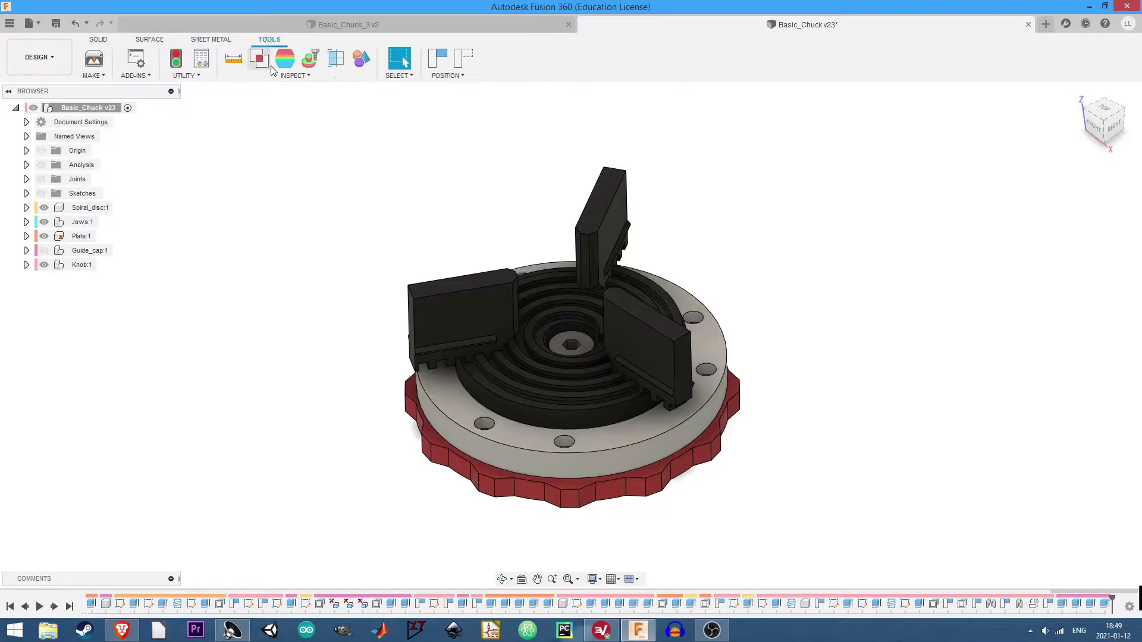
{"action": "left_click", "coordinate": [361, 60]}
{"action": "left_click", "coordinate": [1107, 117]}
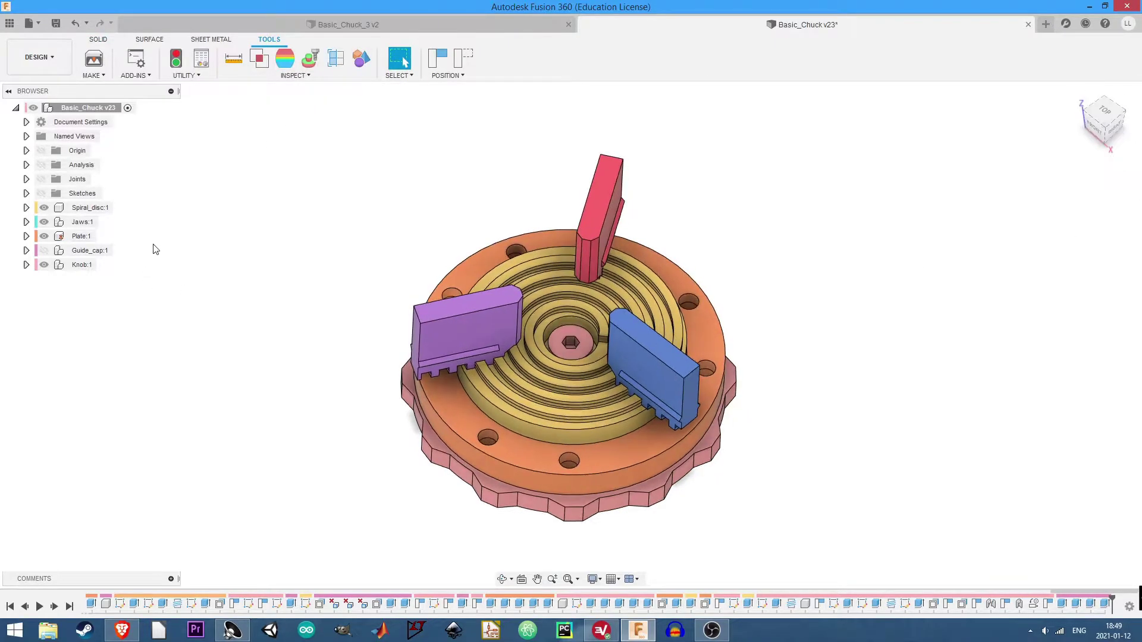
Hide Jaws:1, rotate the knob and spiral disc, and dismiss the moved-components warning.
{"action": "left_click", "coordinate": [44, 222]}
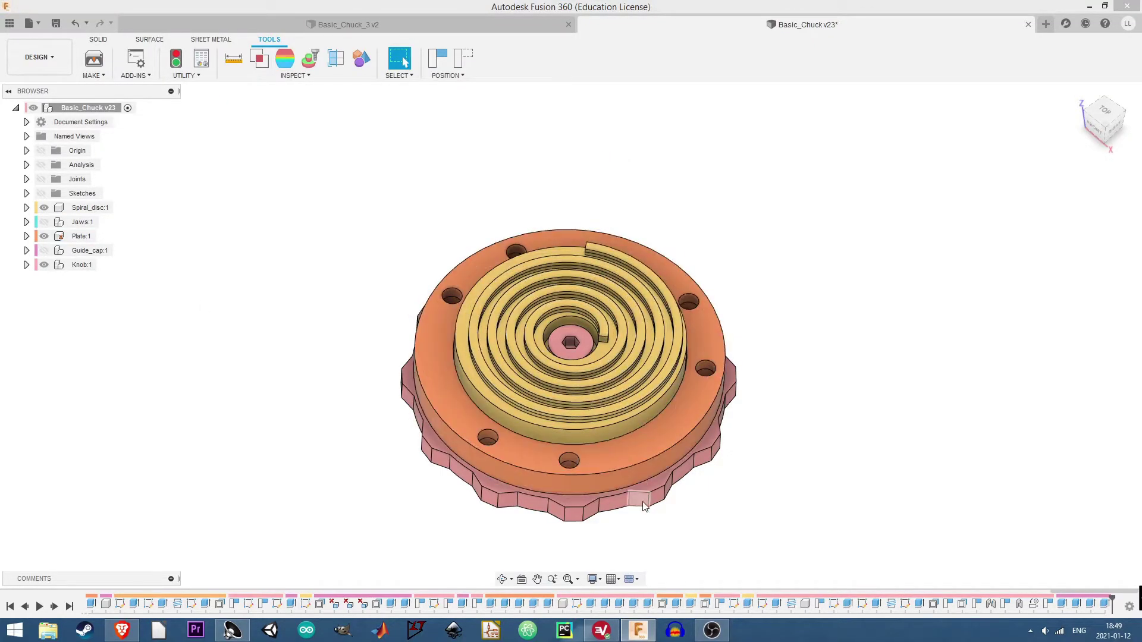
{"action": "left_click_drag", "start_coordinate": [656, 500], "coordinate": [547, 499]}
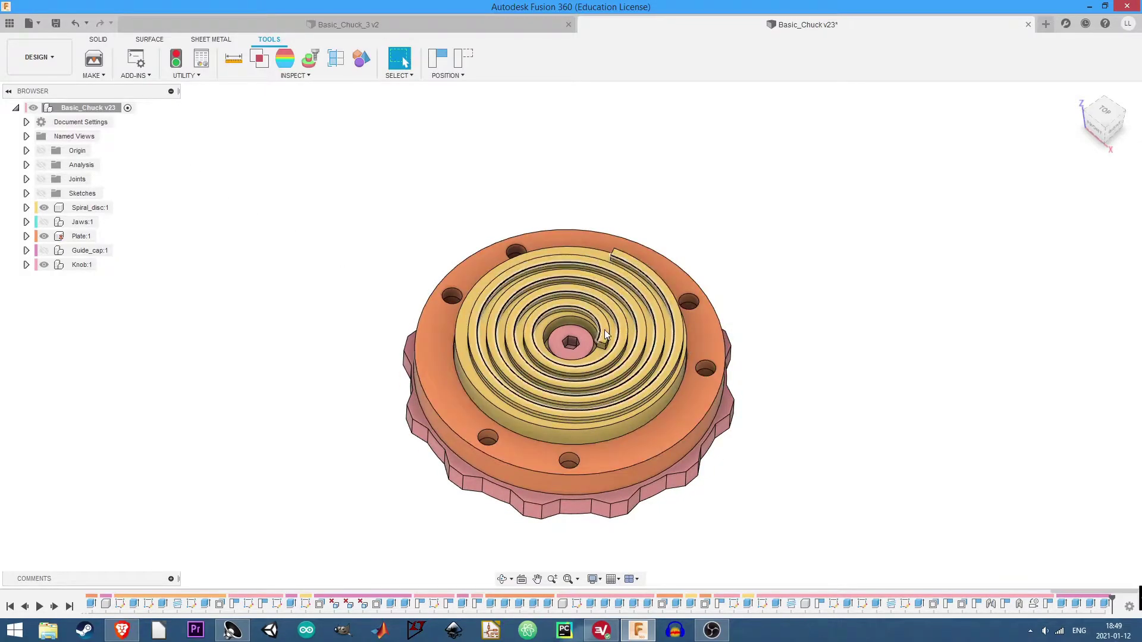
{"action": "left_click", "coordinate": [98, 39]}
{"action": "left_click", "coordinate": [146, 76]}
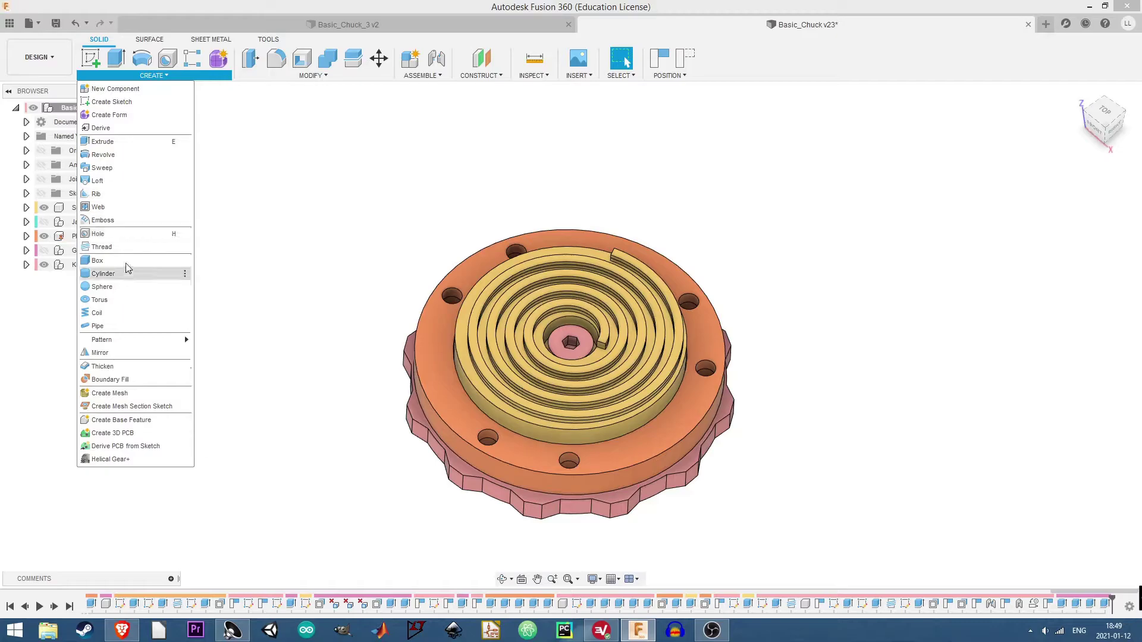
{"action": "left_click", "coordinate": [143, 313]}
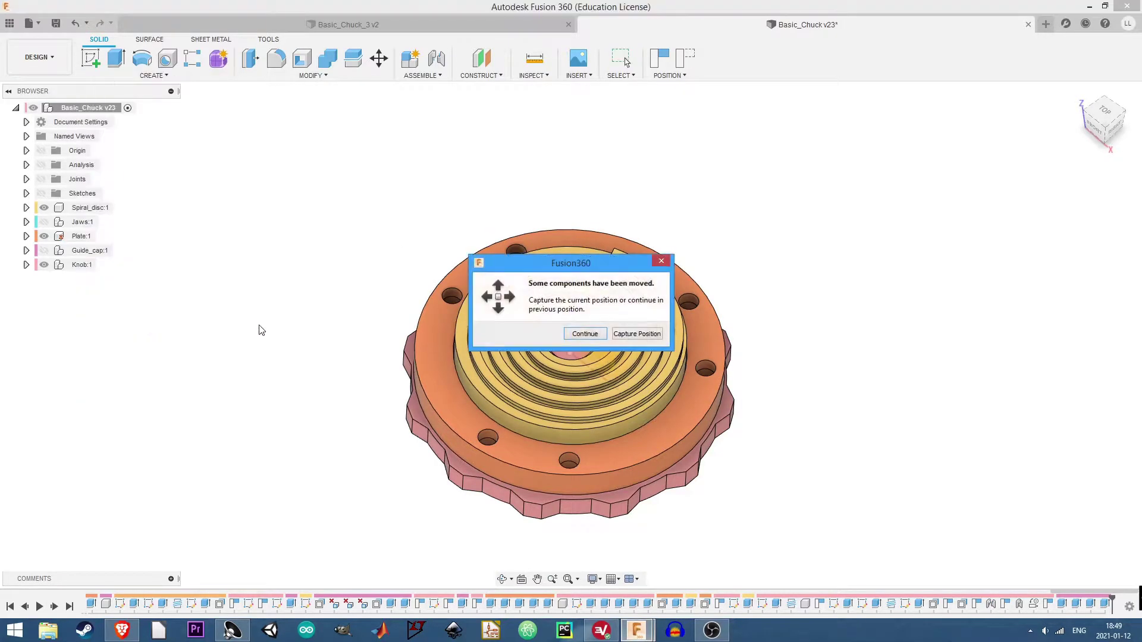
{"action": "left_click", "coordinate": [661, 261]}
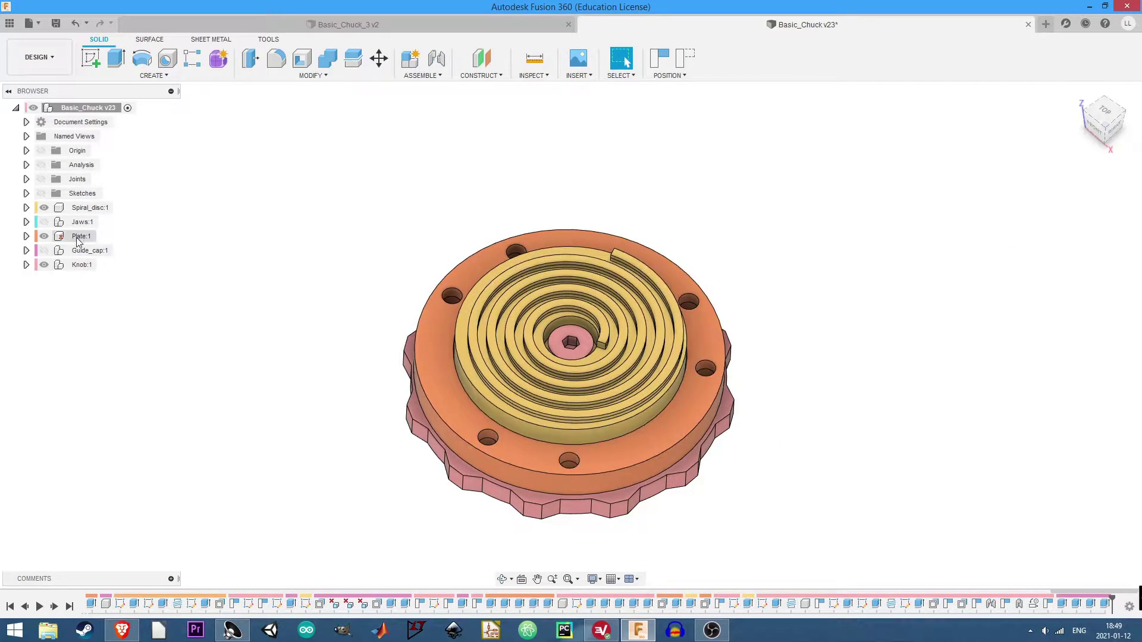
Show Jaws:1 again and turn the knob to close the jaws inward.
{"action": "left_click", "coordinate": [44, 221]}
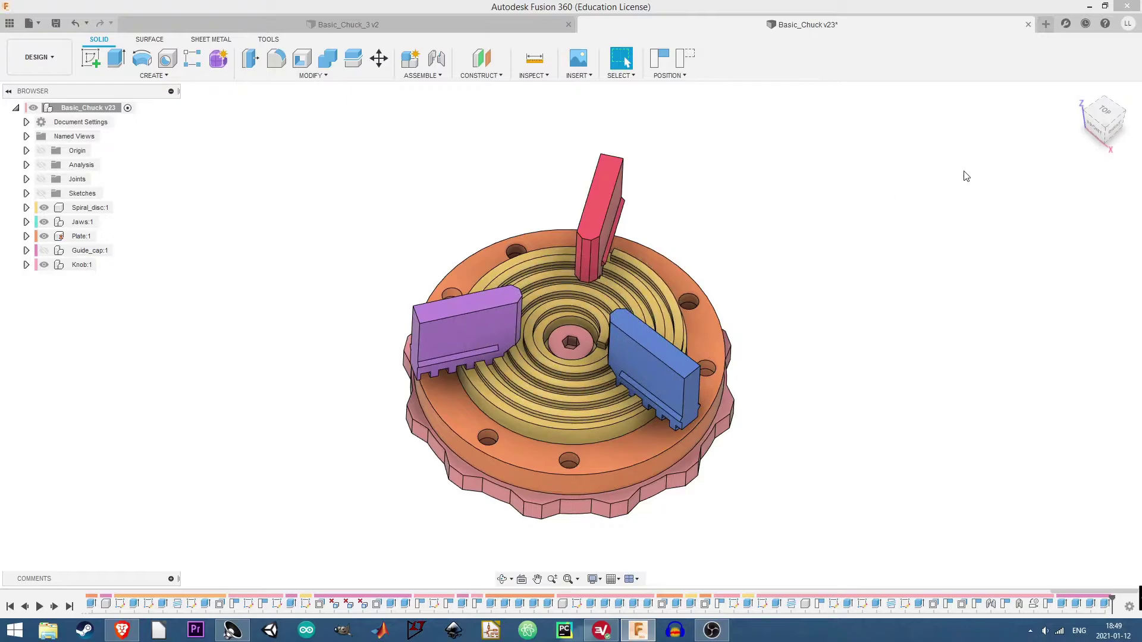
{"action": "left_click", "coordinate": [1118, 126]}
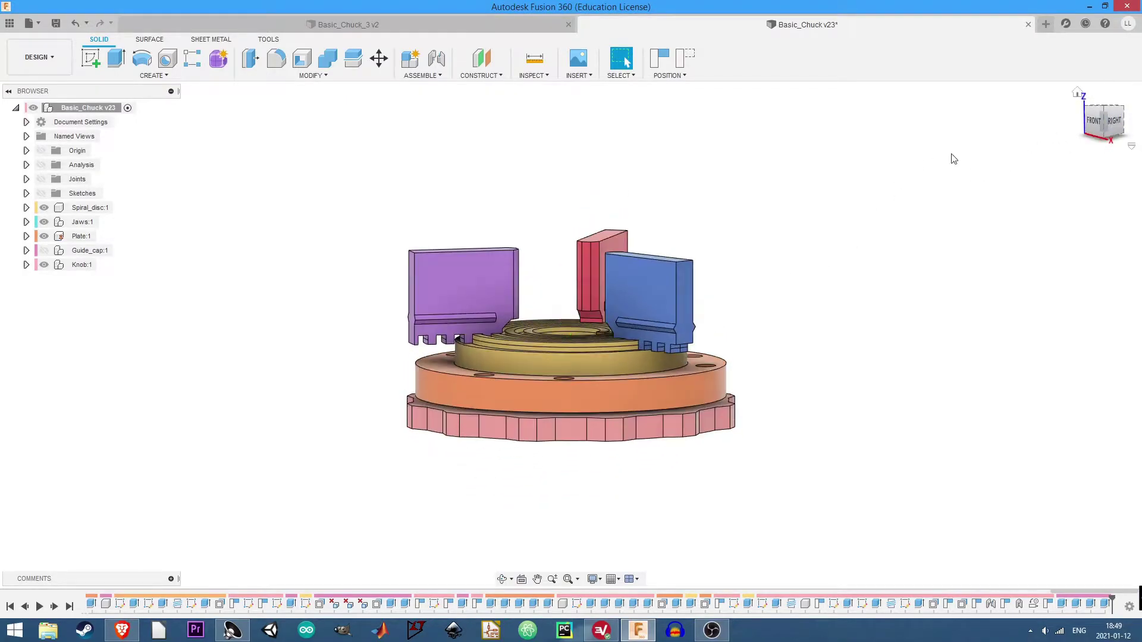
{"action": "left_click_drag", "start_coordinate": [463, 352], "coordinate": [529, 266]}
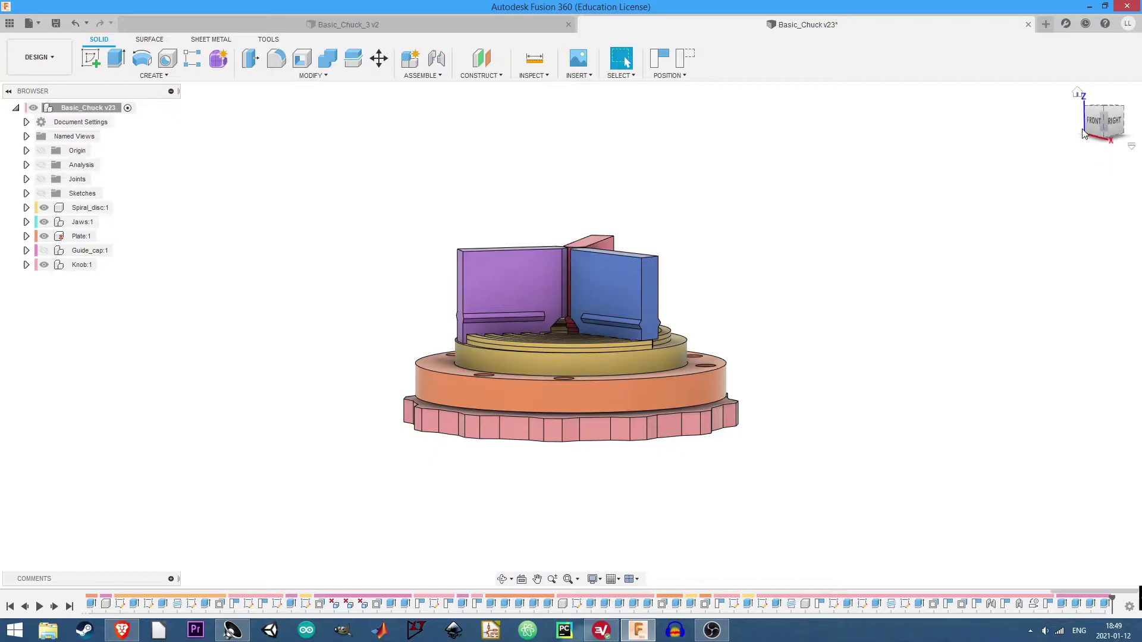
Show Guide_cap:1 and turn the knob again to slide the jaws outward.
{"action": "left_click", "coordinate": [1109, 124]}
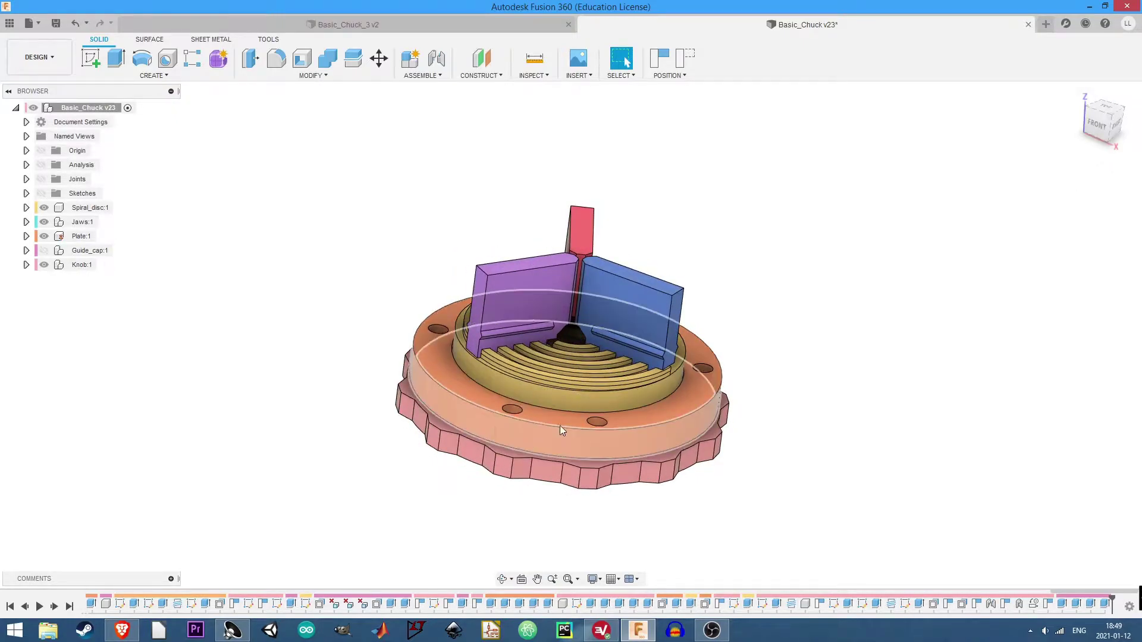
{"action": "left_click", "coordinate": [44, 250]}
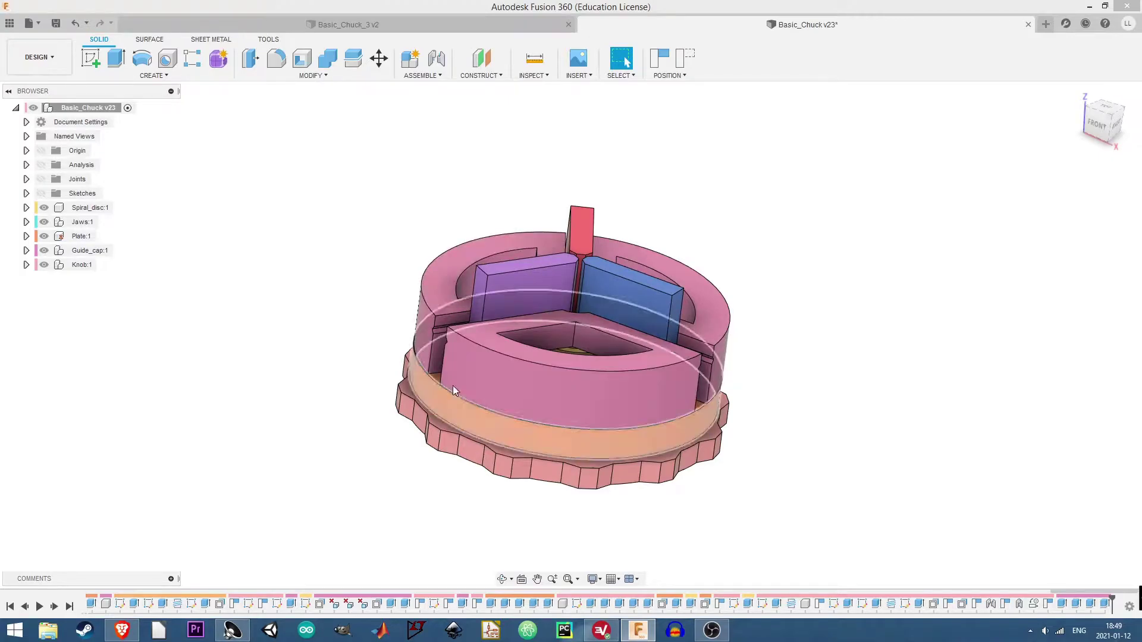
{"action": "left_click_drag", "start_coordinate": [576, 473], "coordinate": [821, 482]}
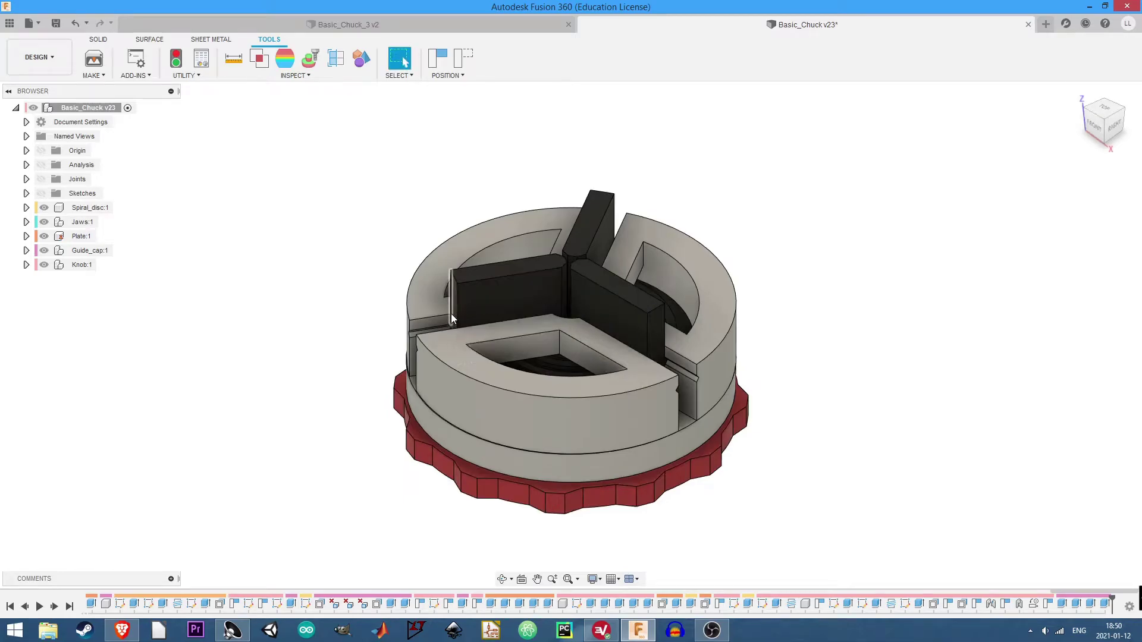
{"action": "left_click_drag", "start_coordinate": [452, 320], "coordinate": [729, 471]}
Switch to the Basic_Chuck_3 v2 design, drag the right jaw outward, and undo it twice.
{"action": "left_click", "coordinate": [462, 25]}
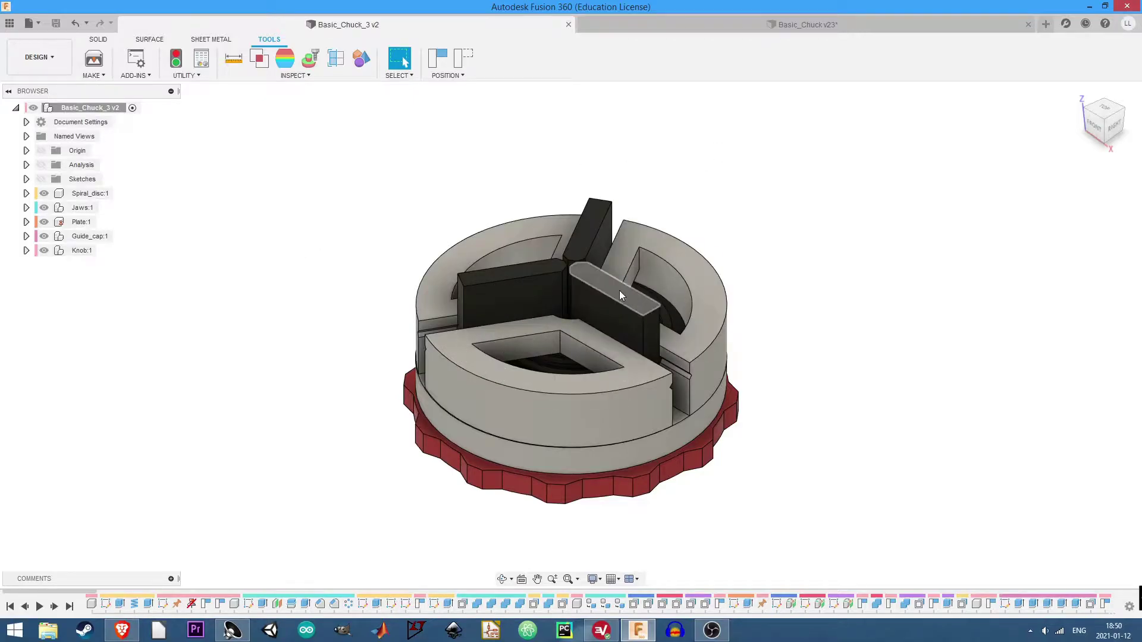
{"action": "left_click_drag", "start_coordinate": [619, 290], "coordinate": [651, 315]}
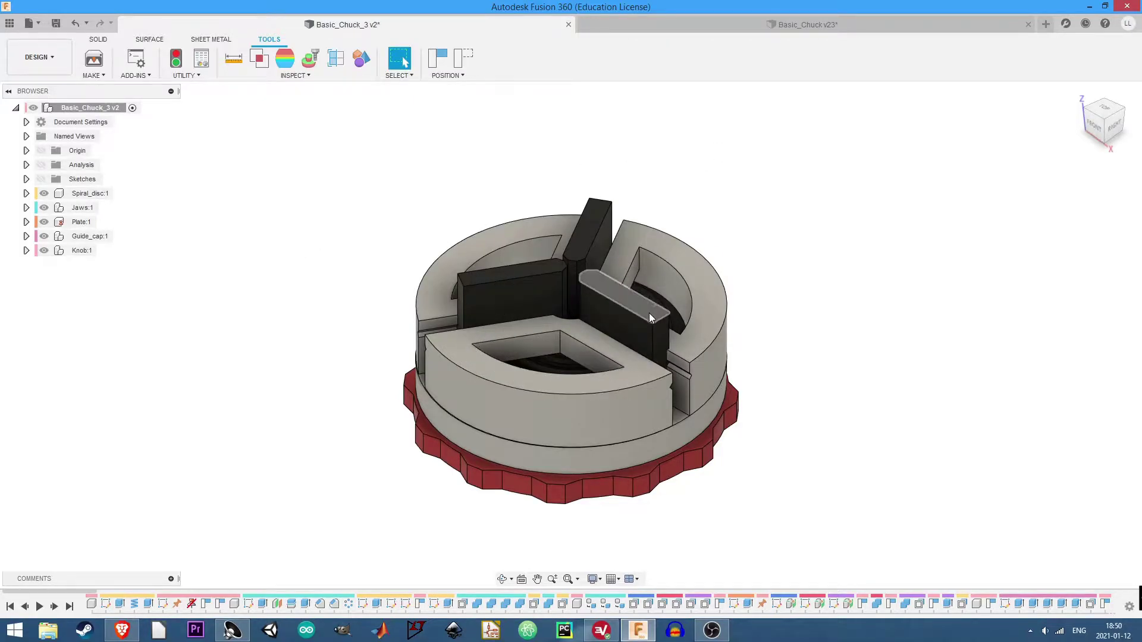
{"action": "key", "text": "ctrl+z"}
{"action": "left_click_drag", "start_coordinate": [601, 259], "coordinate": [636, 333]}
{"action": "key", "text": "ctrl+z"}
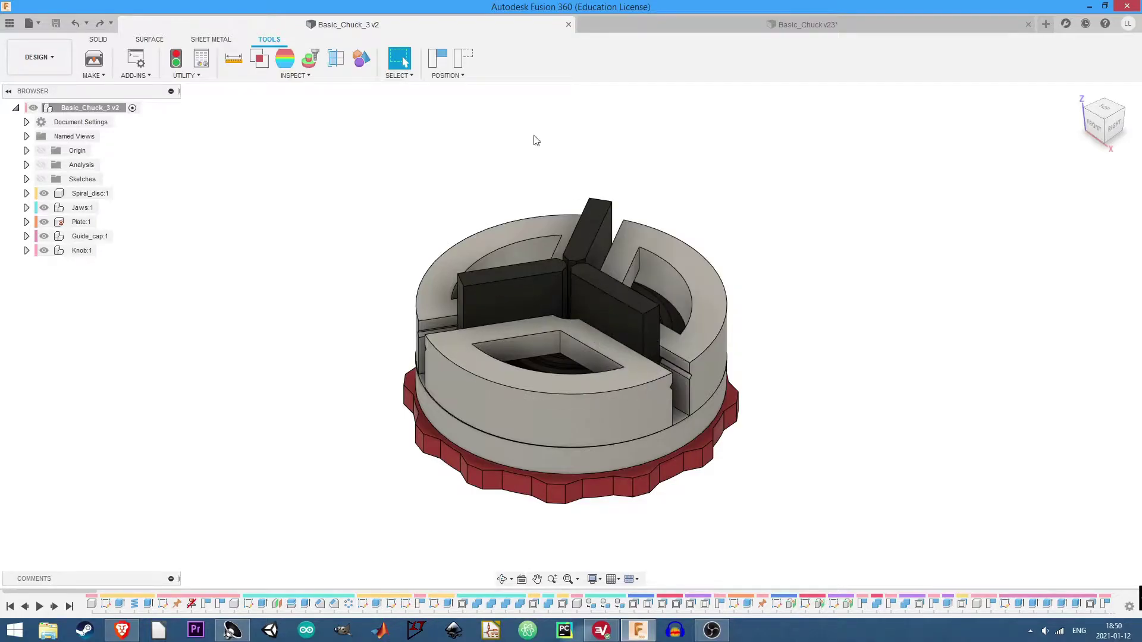
Switch to the SOLID tab and open the ASSEMBLE menu.
{"action": "left_click", "coordinate": [100, 39]}
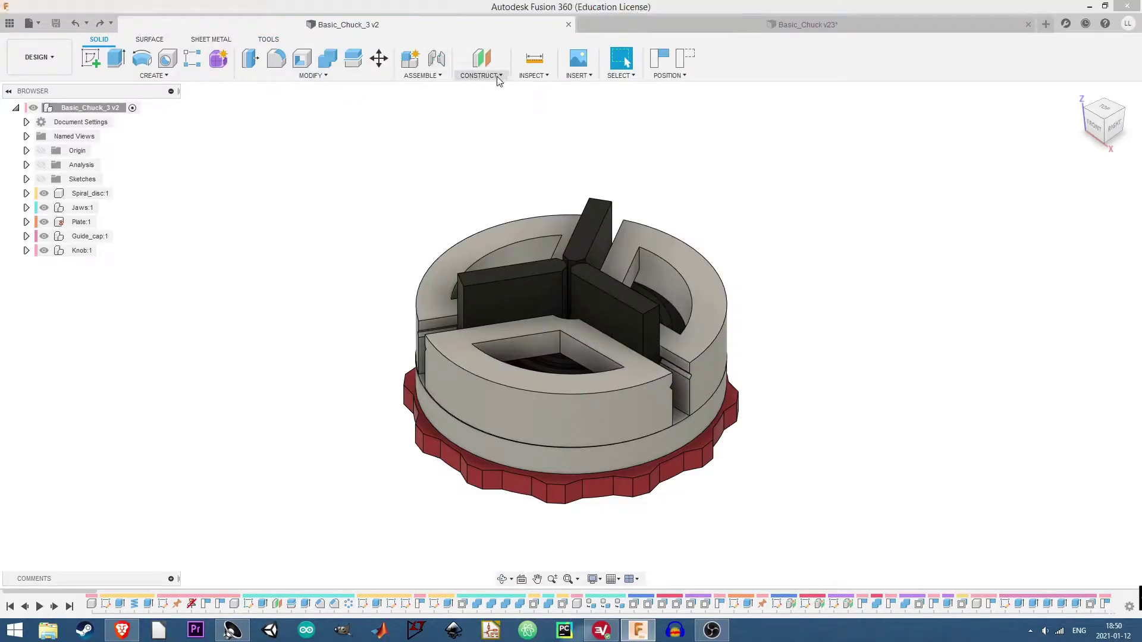
{"action": "left_click", "coordinate": [476, 76]}
{"action": "left_click", "coordinate": [423, 76]}
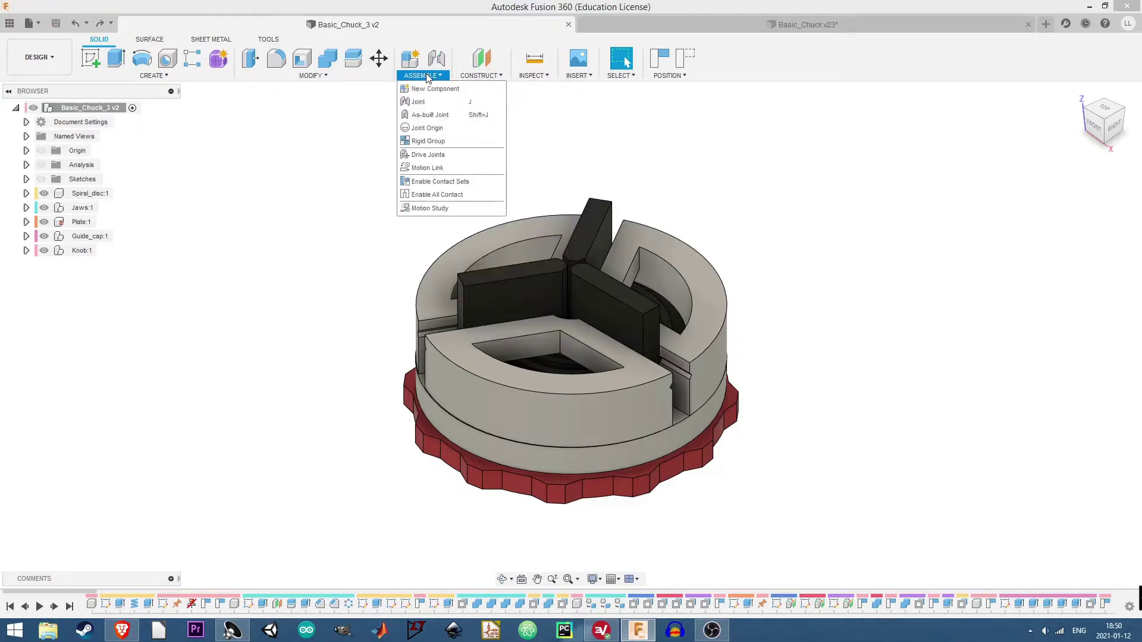
Start an As-built Joint, move its dialog aside, and open the Joint Type list showing Revolute.
{"action": "left_click", "coordinate": [466, 116]}
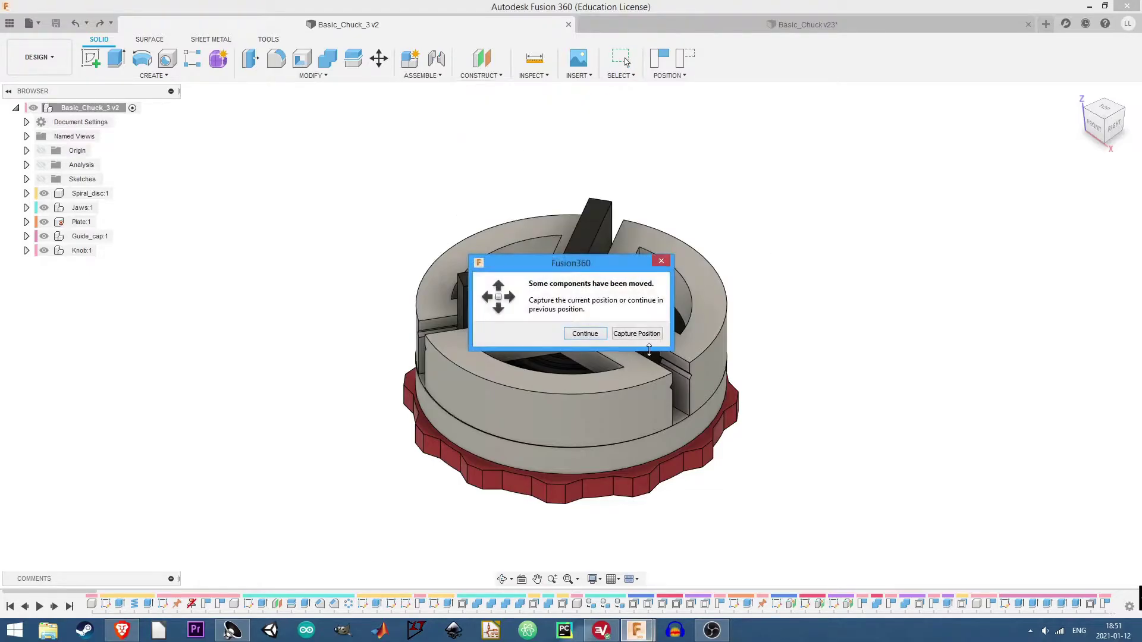
{"action": "left_click", "coordinate": [636, 335]}
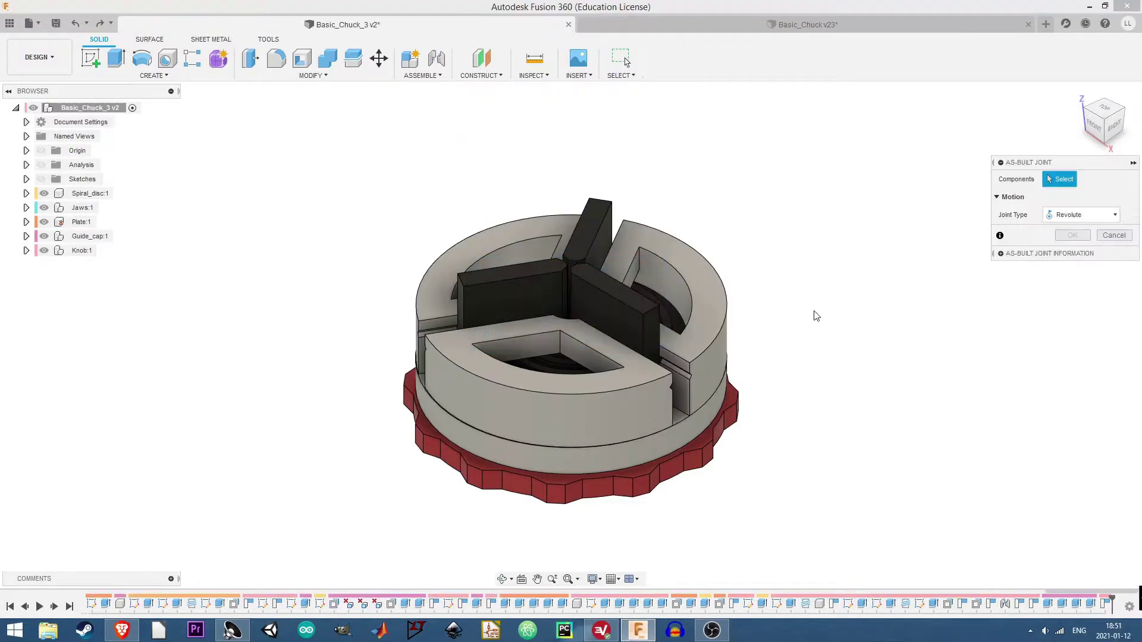
{"action": "left_click", "coordinate": [1082, 218]}
{"action": "left_click_drag", "start_coordinate": [1072, 159], "coordinate": [931, 162]}
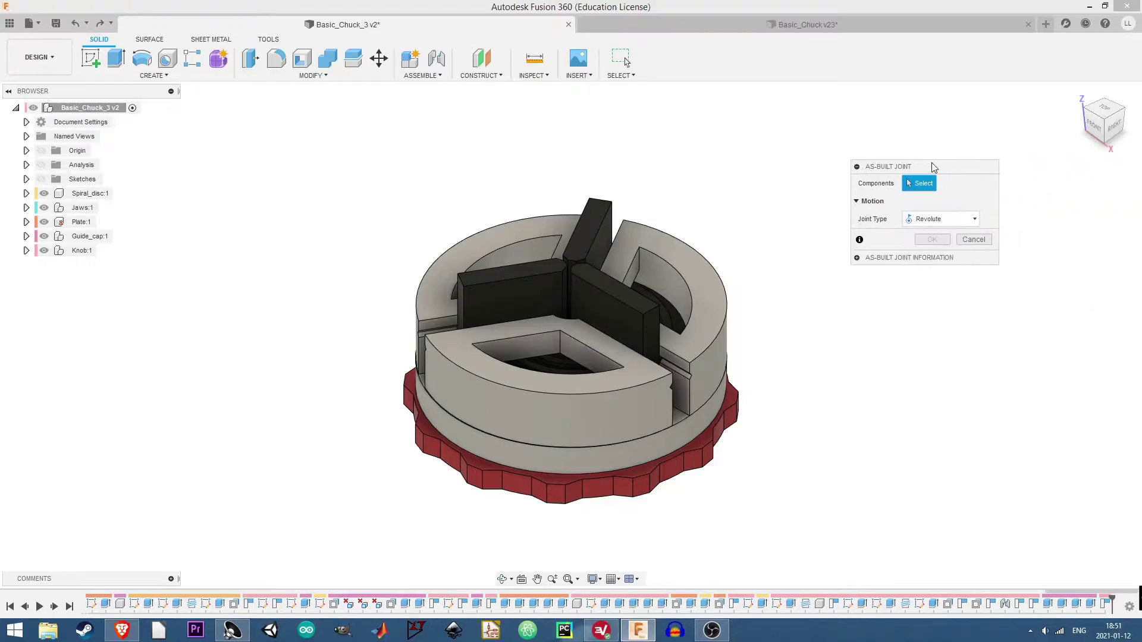
{"action": "left_click", "coordinate": [952, 219]}
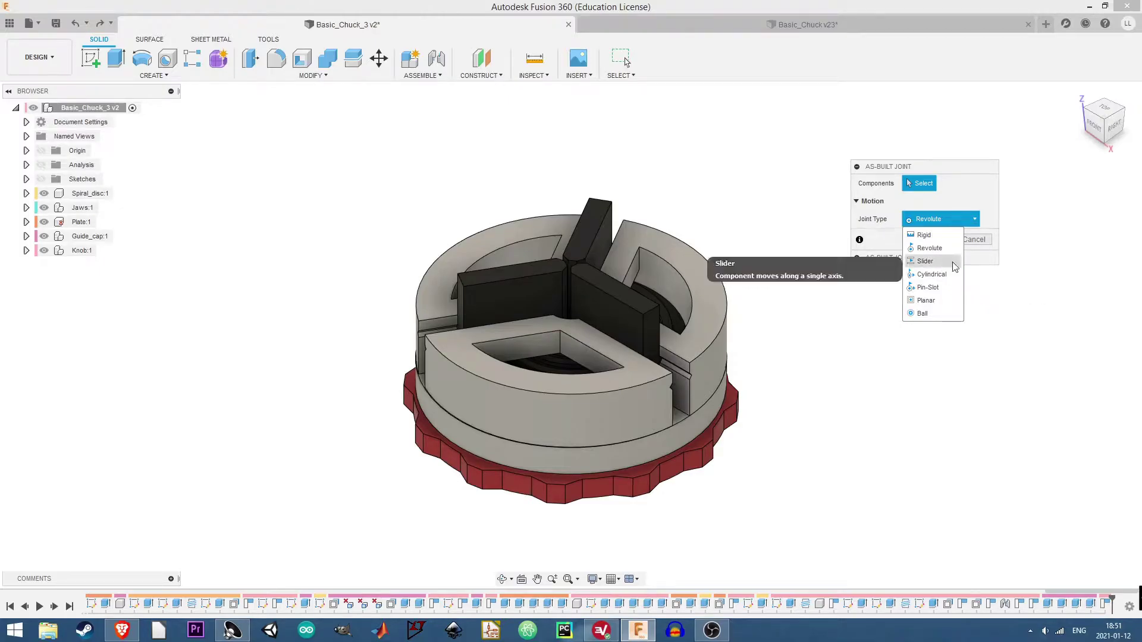
Review the Joint Type list leaving it on Revolute, then hide Guide_cap:1.
{"action": "left_click", "coordinate": [989, 207]}
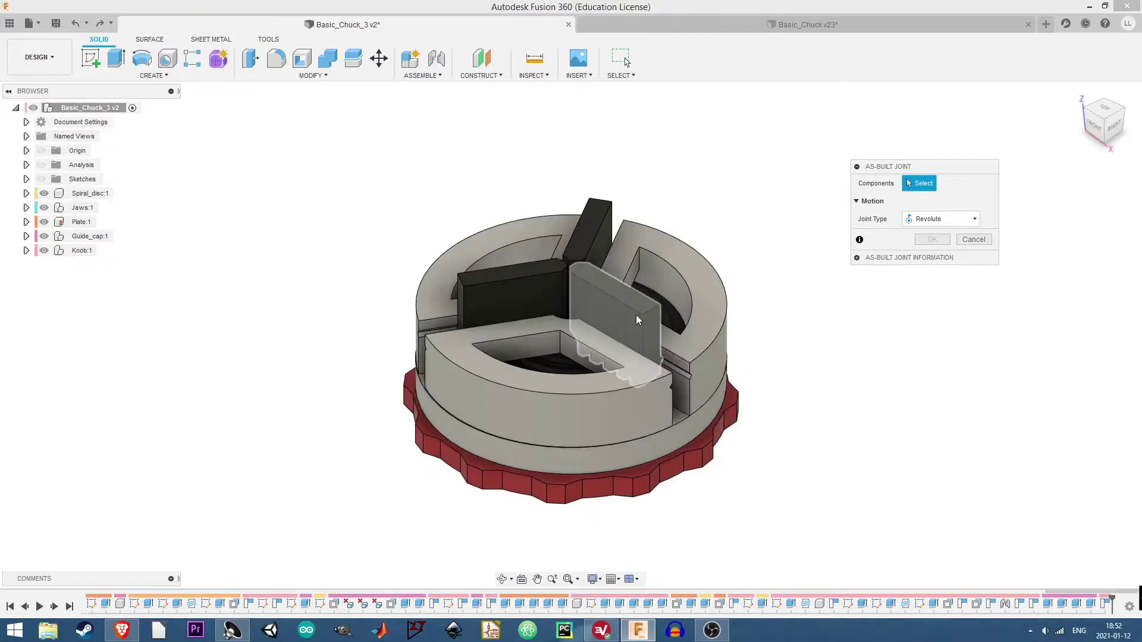
{"action": "left_click", "coordinate": [938, 220]}
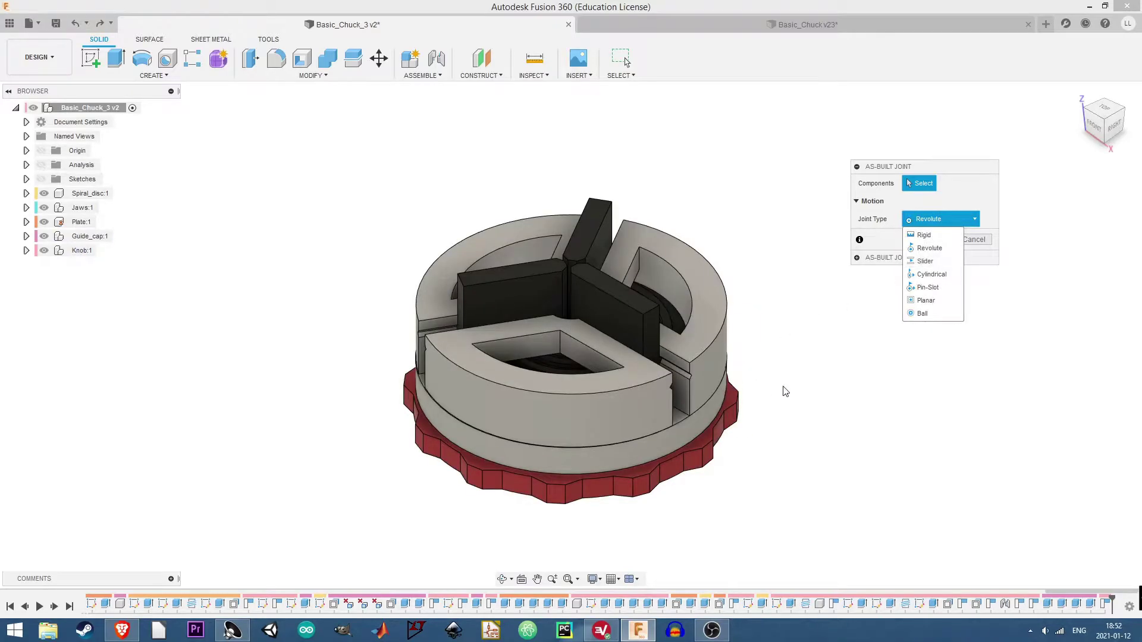
{"action": "left_click", "coordinate": [812, 375]}
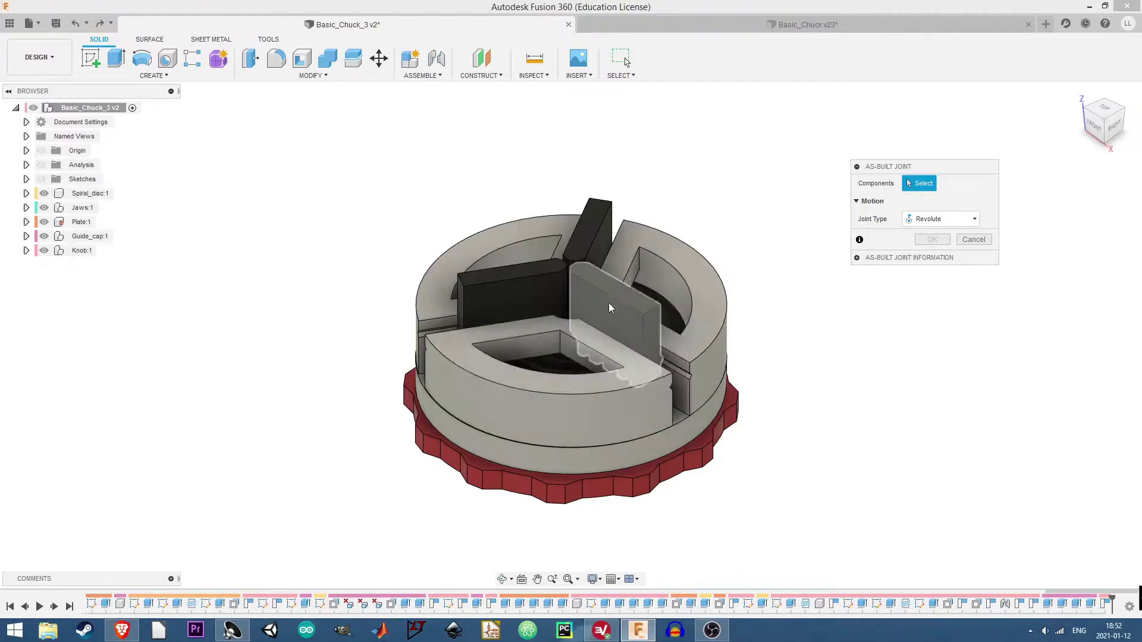
{"action": "left_click", "coordinate": [960, 220]}
{"action": "left_click", "coordinate": [994, 209]}
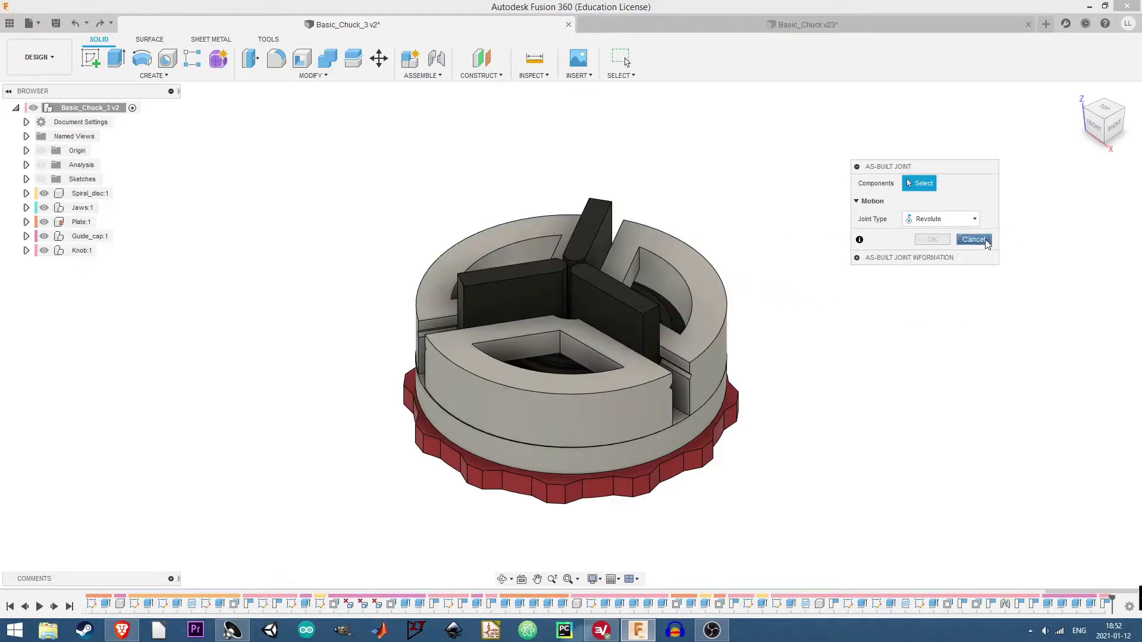
{"action": "left_click", "coordinate": [44, 236]}
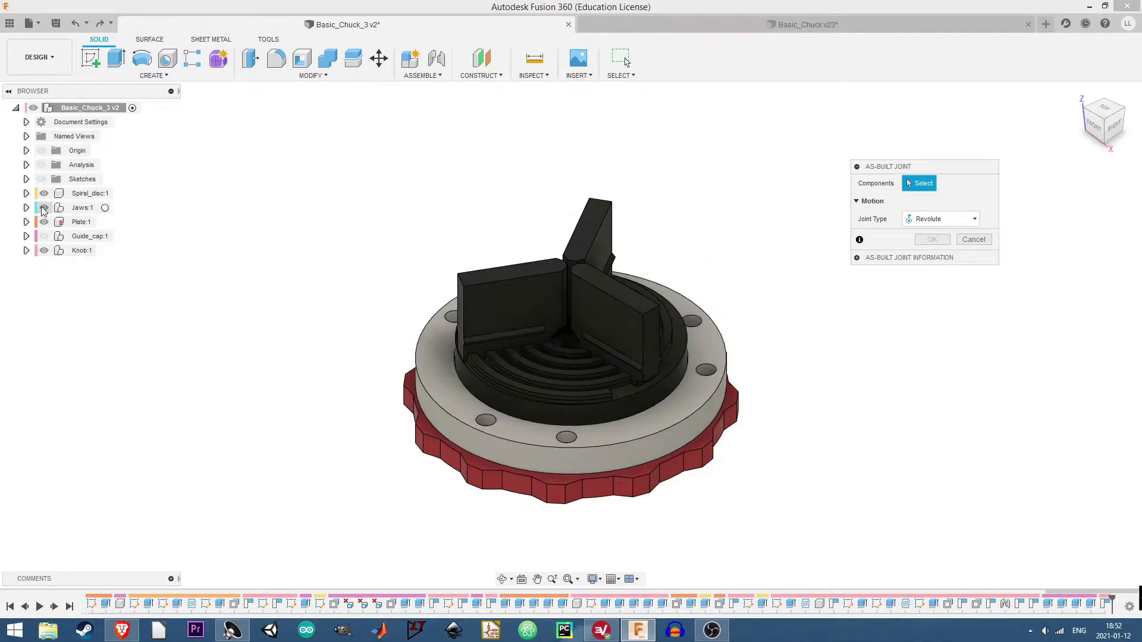
Hide Jaws:1, select Spiral_disc and Plate, and snap the joint origin to the disc centre.
{"action": "left_click", "coordinate": [44, 208]}
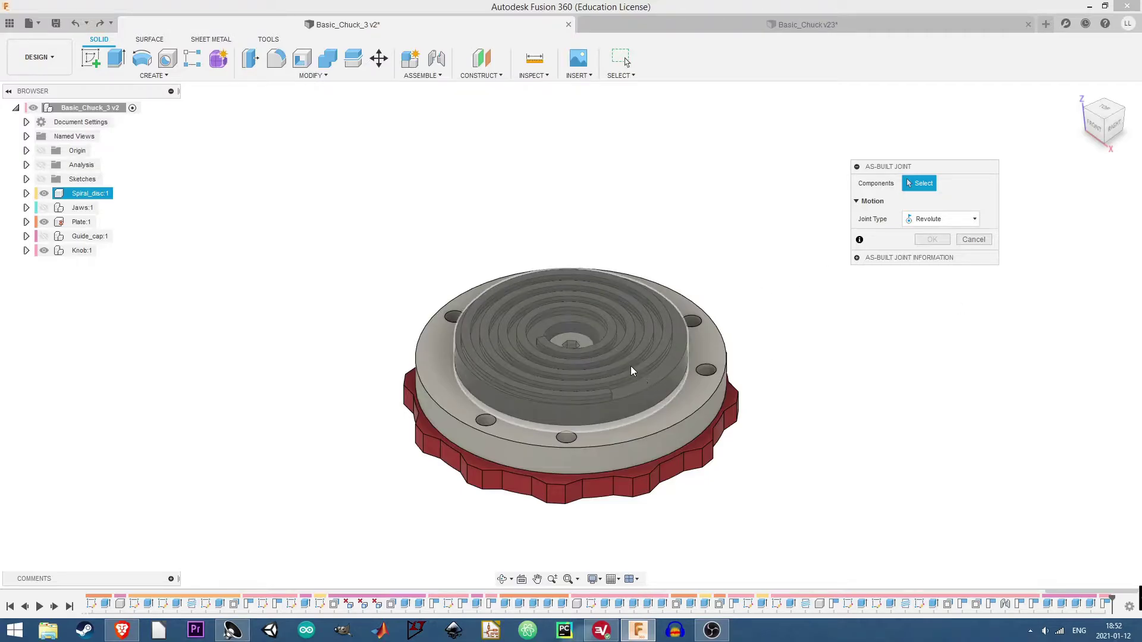
{"action": "left_click", "coordinate": [634, 367]}
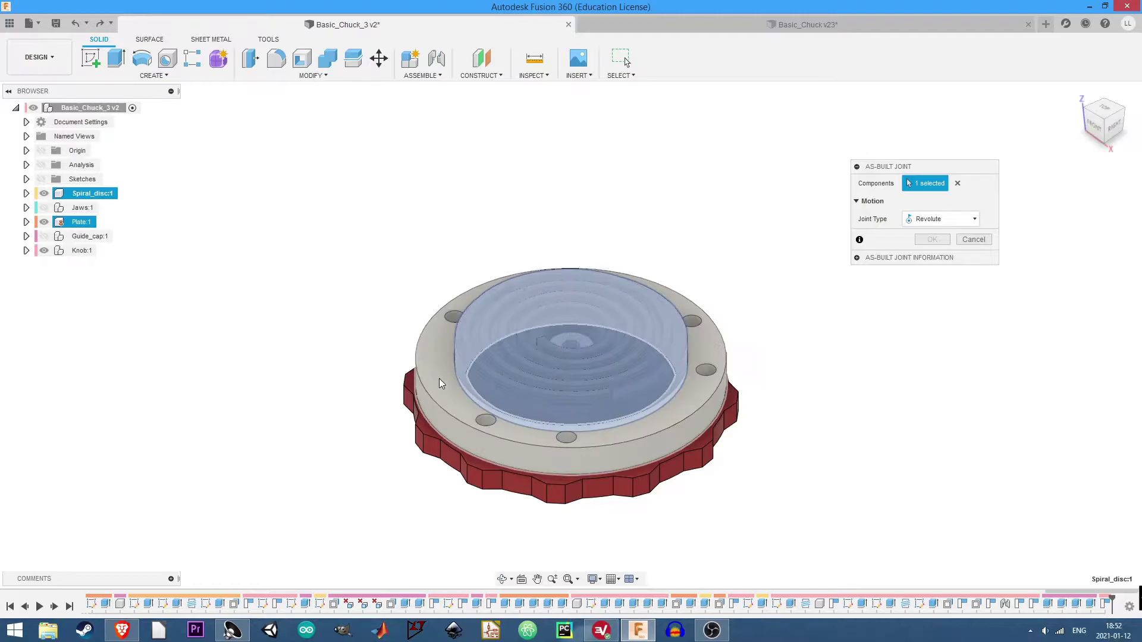
{"action": "left_click", "coordinate": [697, 415]}
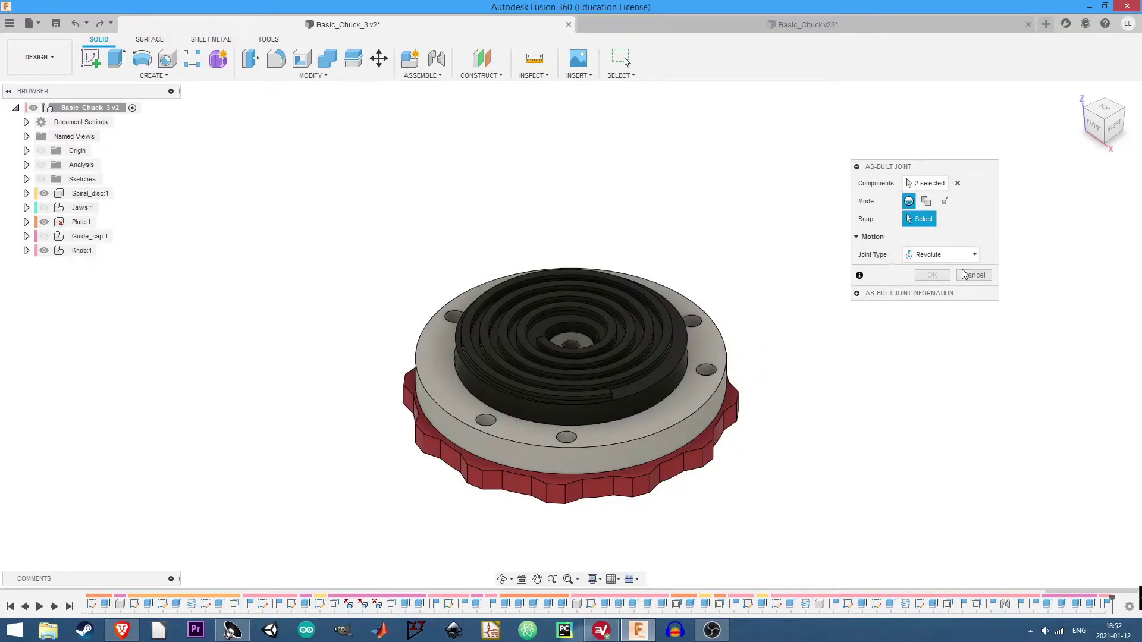
{"action": "left_click", "coordinate": [1104, 109]}
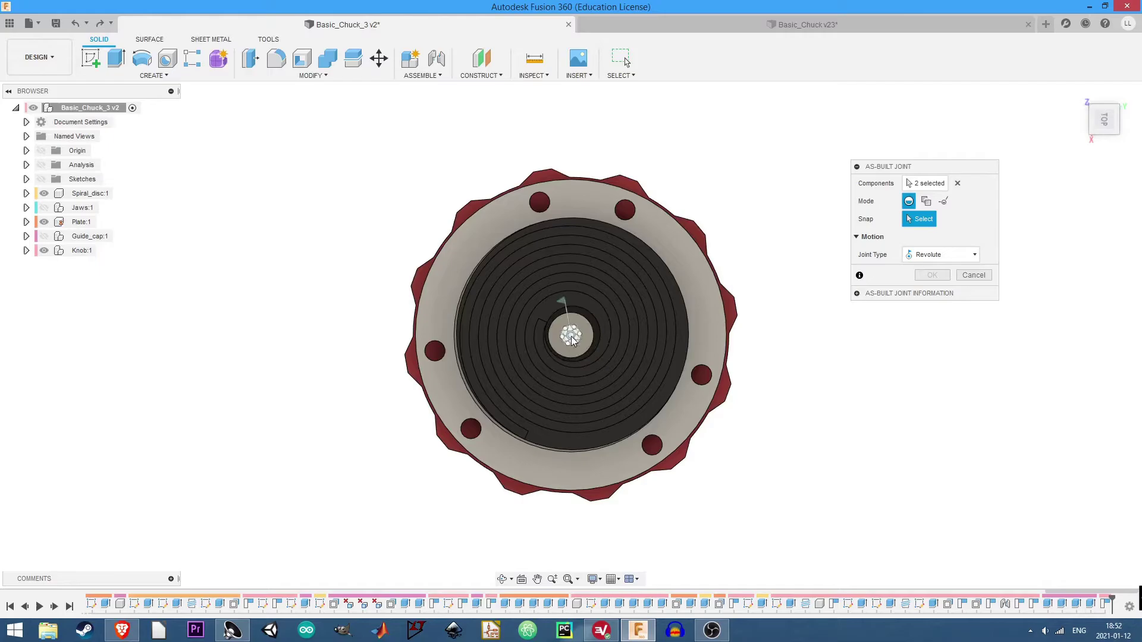
{"action": "left_click", "coordinate": [571, 337]}
Preview the disc rotation, enable Component Color Cycling, and confirm revolute joint Rev24.
{"action": "mouse_move", "coordinate": [1107, 116]}
{"action": "left_mouse_down"}
{"action": "mouse_move", "coordinate": [1121, 87]}
{"action": "mouse_move", "coordinate": [1103, 125]}
{"action": "left_mouse_up"}
{"action": "left_click", "coordinate": [908, 290]}
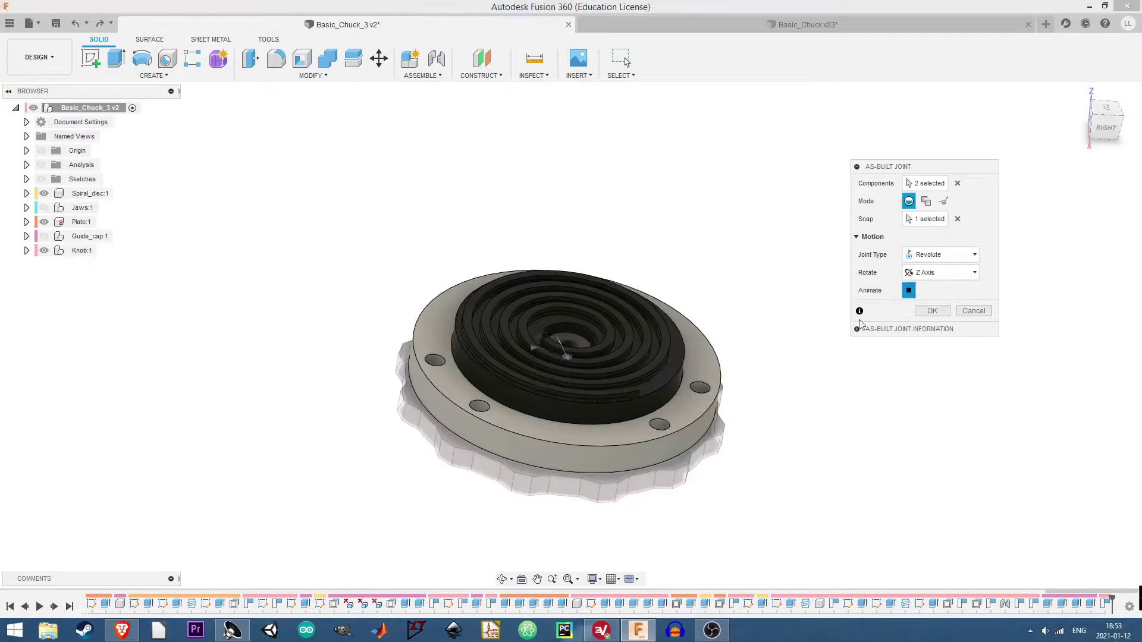
{"action": "left_click", "coordinate": [269, 39]}
{"action": "left_click", "coordinate": [361, 59]}
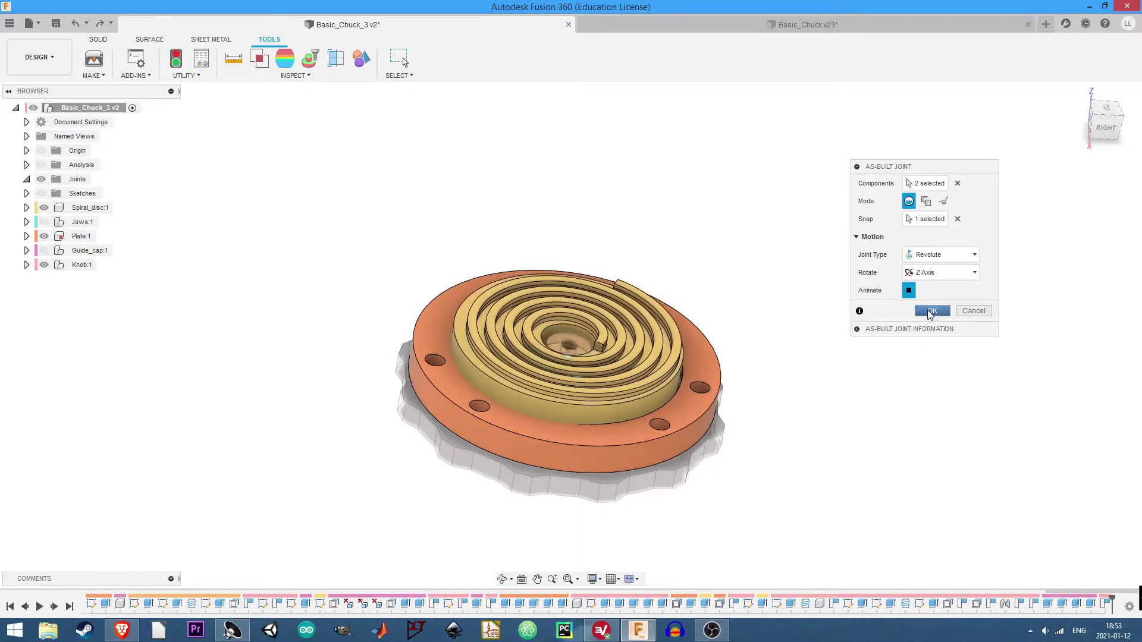
{"action": "left_click", "coordinate": [931, 311]}
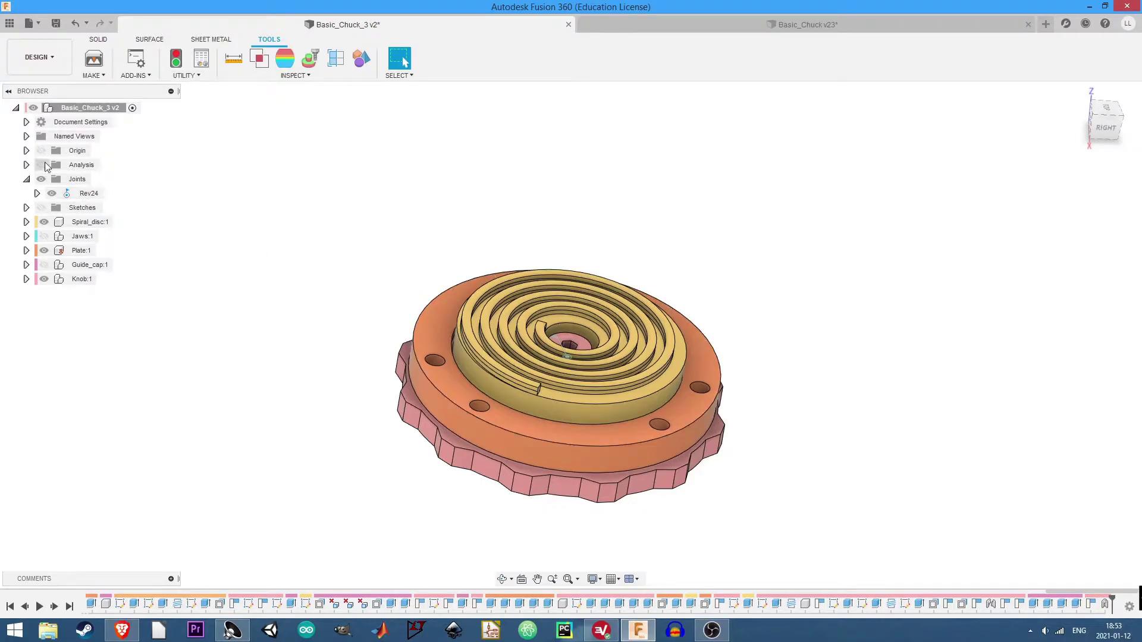
Show Jaws:1 again and start a new As-built Joint from the ASSEMBLE menu.
{"action": "left_click", "coordinate": [44, 236]}
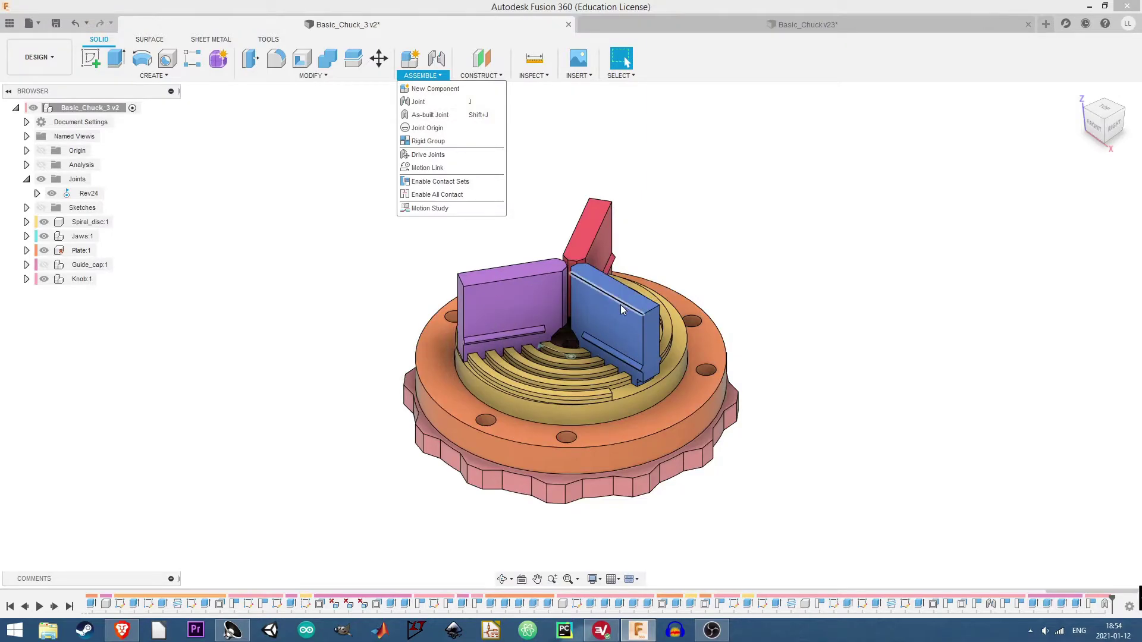
{"action": "left_click", "coordinate": [575, 192]}
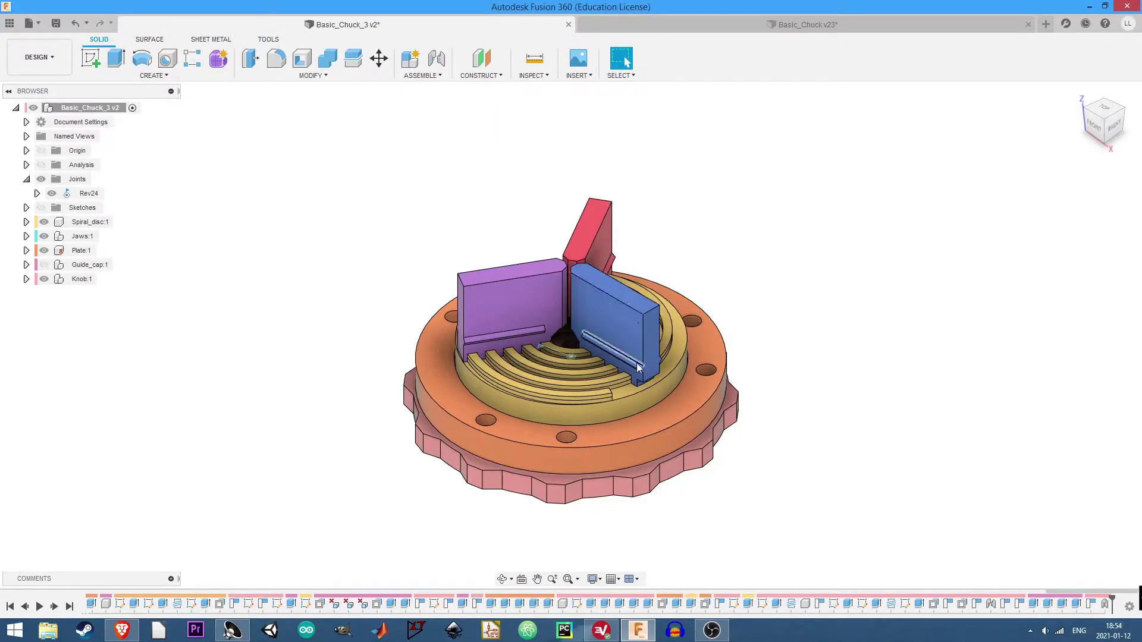
{"action": "left_click", "coordinate": [421, 76]}
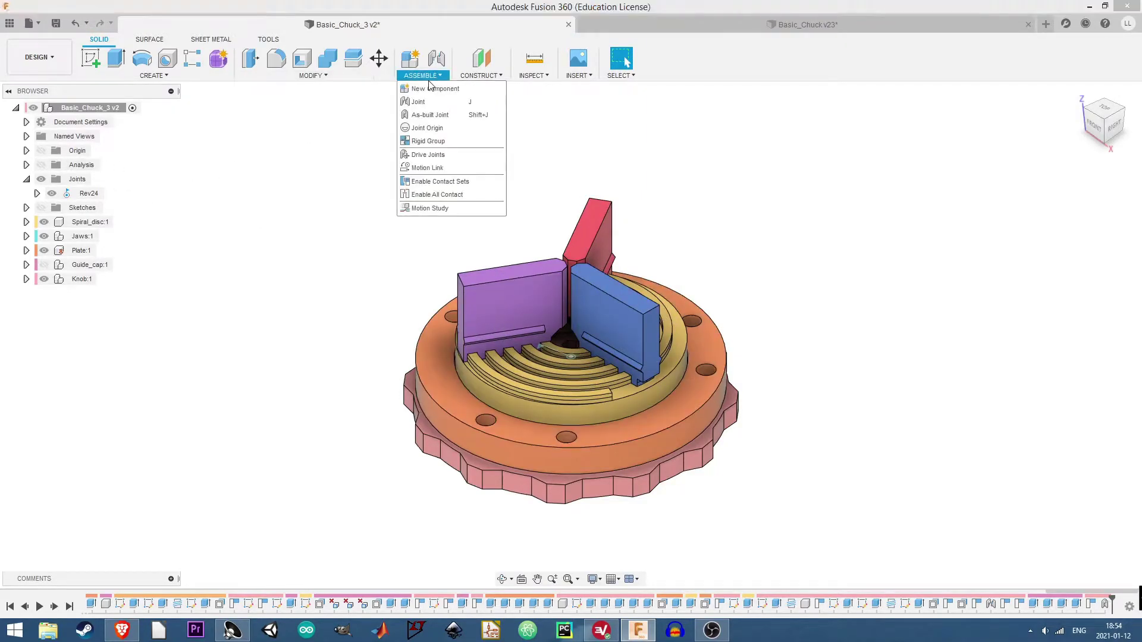
{"action": "left_click", "coordinate": [425, 113]}
Create Slider joint Slider25 between the blue jaw and base plate with its origin snapped.
{"action": "left_click", "coordinate": [939, 220]}
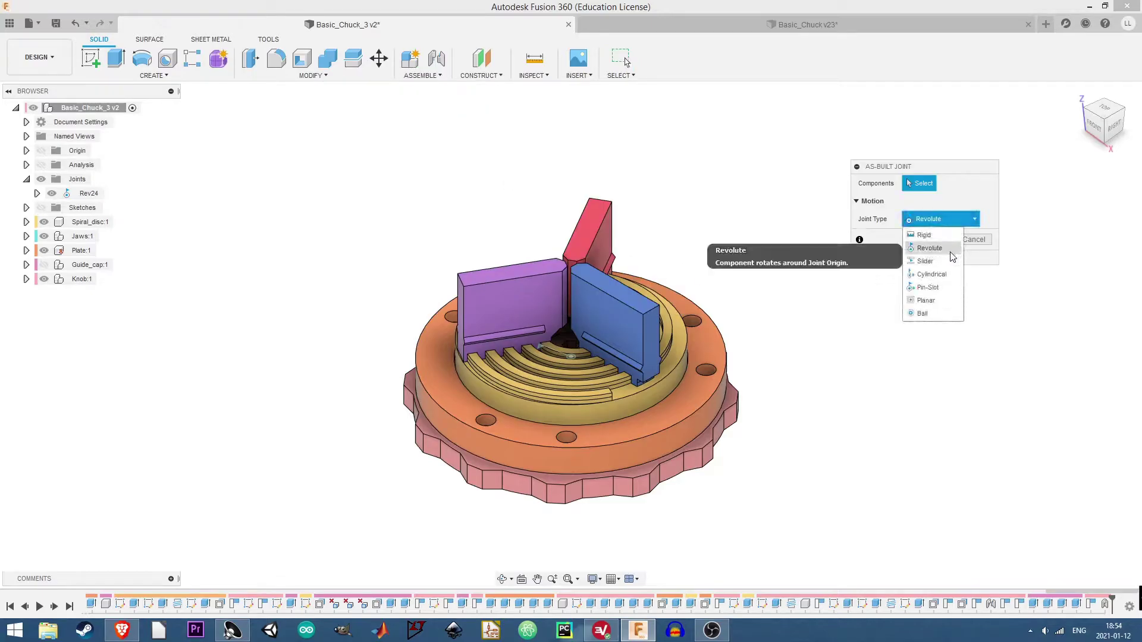
{"action": "left_click", "coordinate": [932, 261]}
{"action": "left_click", "coordinate": [634, 319]}
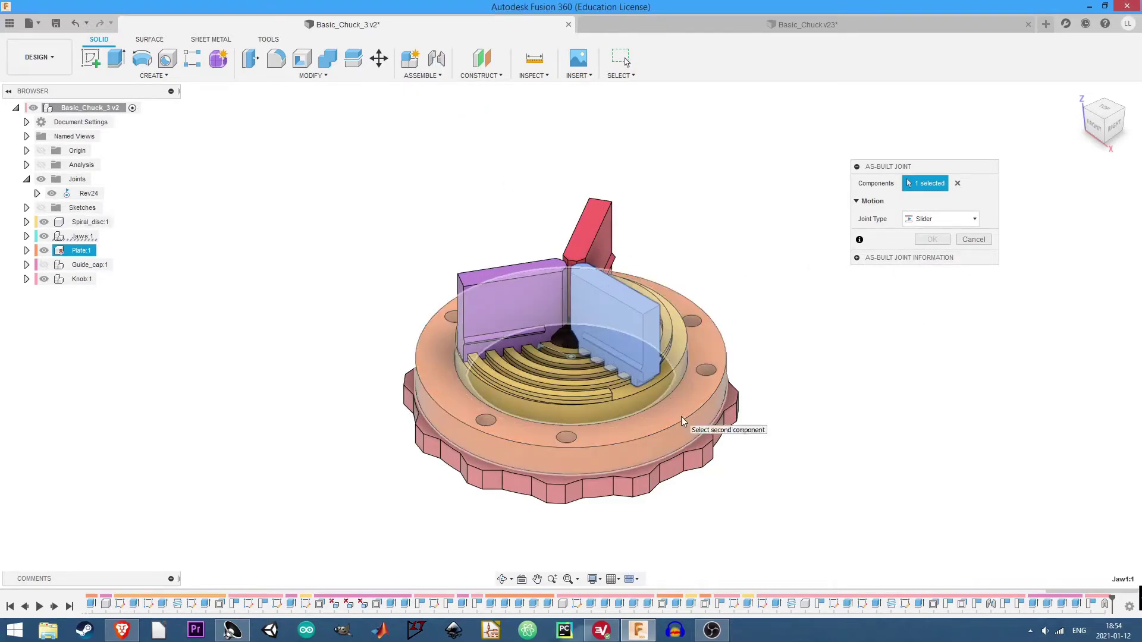
{"action": "left_click", "coordinate": [680, 416]}
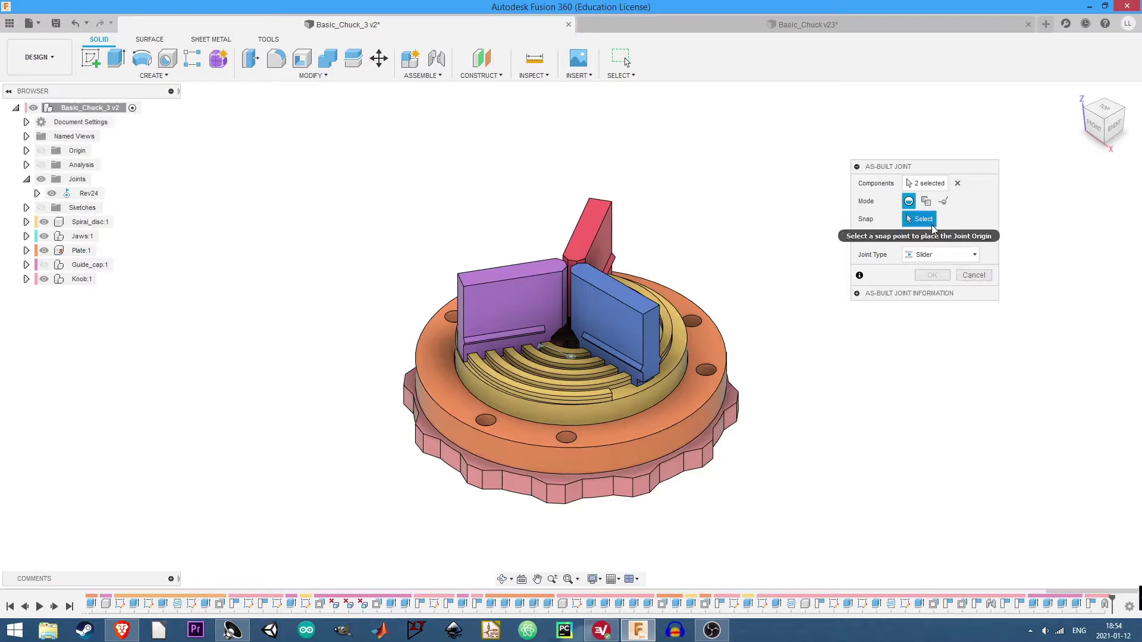
{"action": "left_click", "coordinate": [669, 344]}
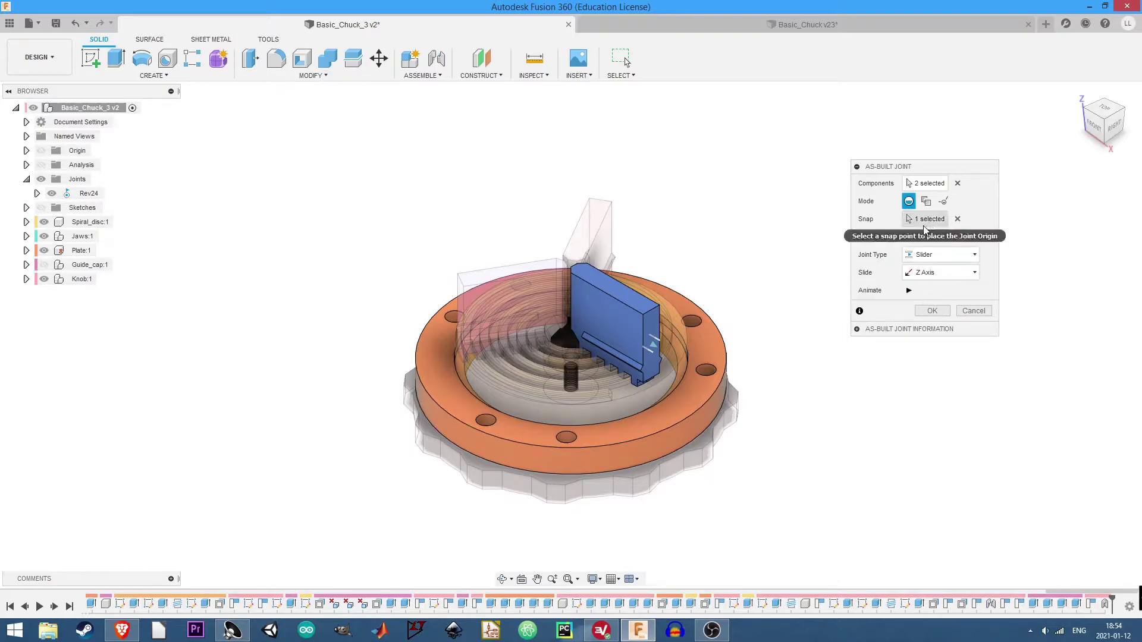
{"action": "left_click", "coordinate": [932, 313]}
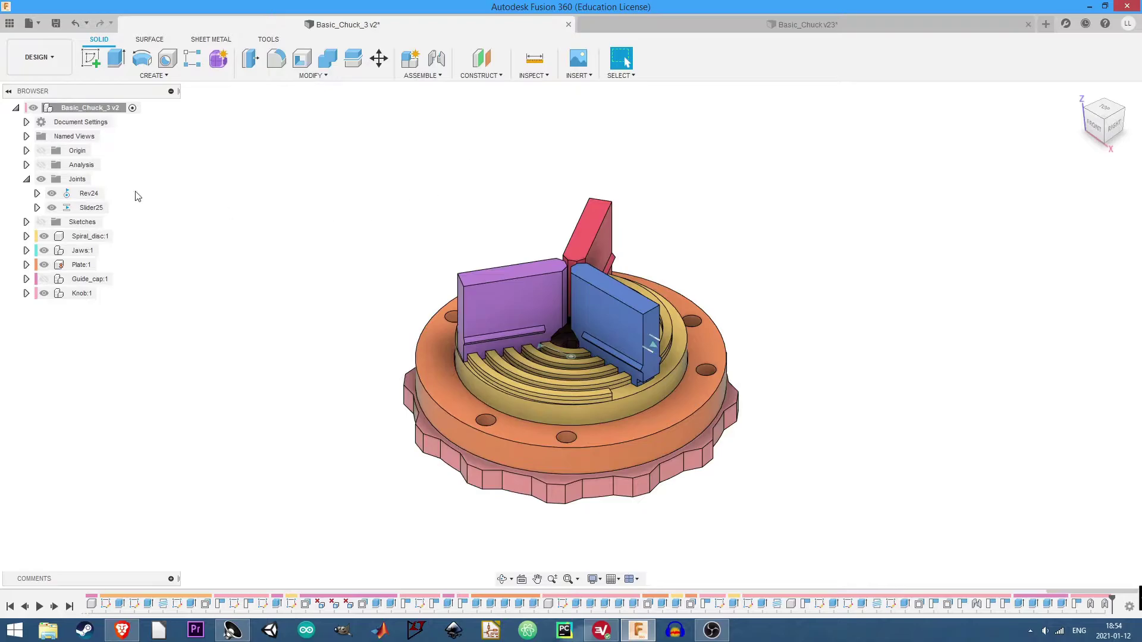
Edit Slider25's joint limits, enabling Minimum 0 mm and Maximum 14 mm.
{"action": "left_click", "coordinate": [91, 211]}
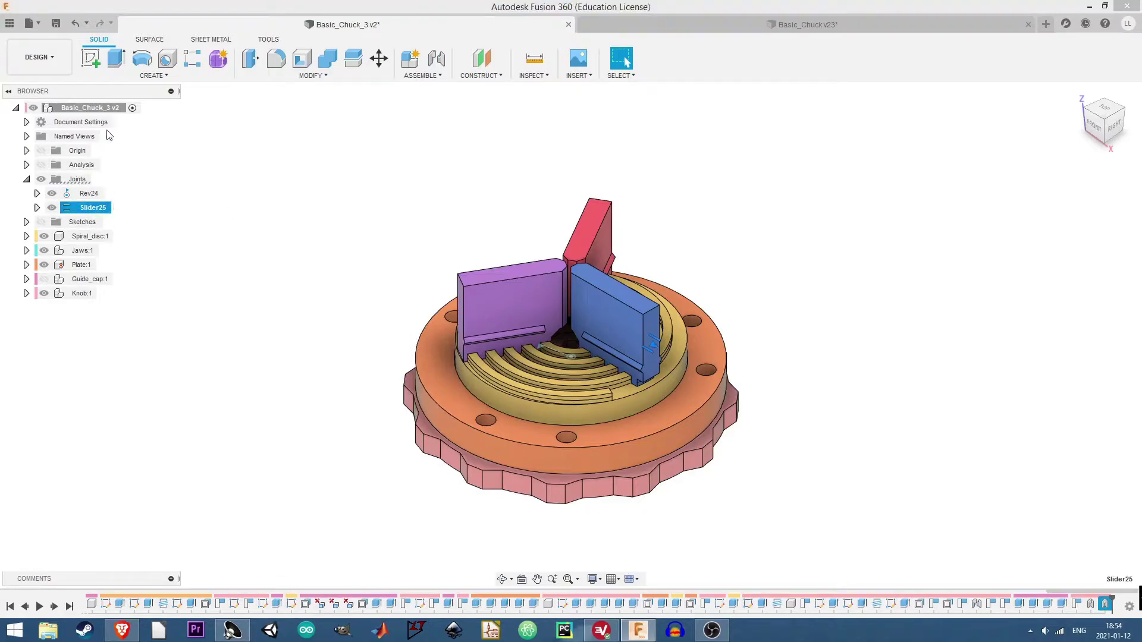
{"action": "right_click", "coordinate": [83, 212]}
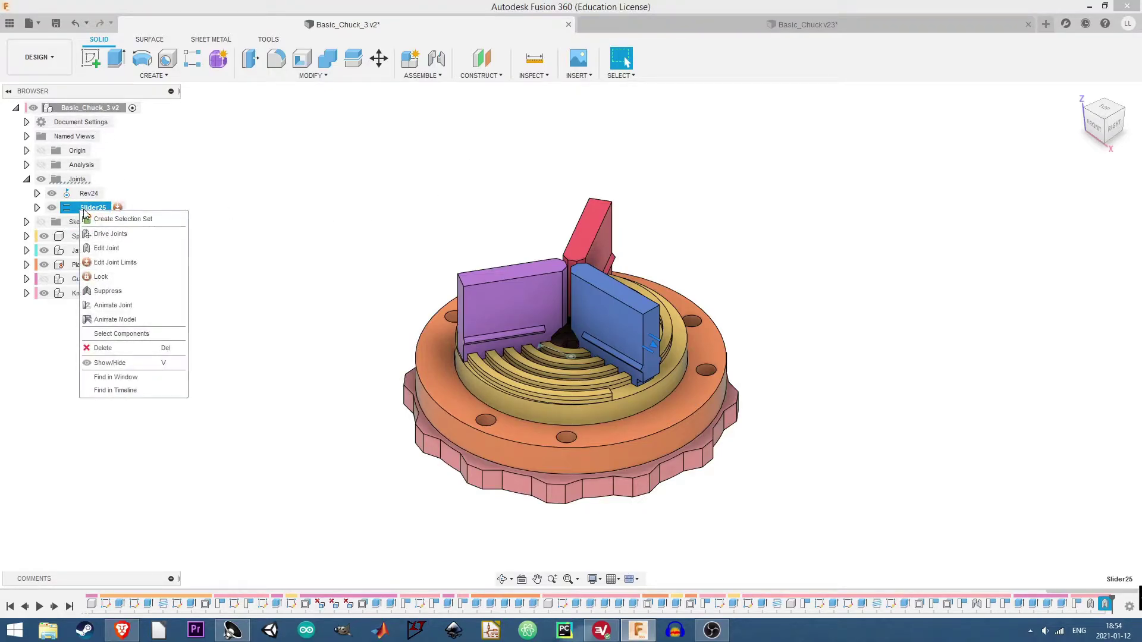
{"action": "left_click", "coordinate": [117, 264]}
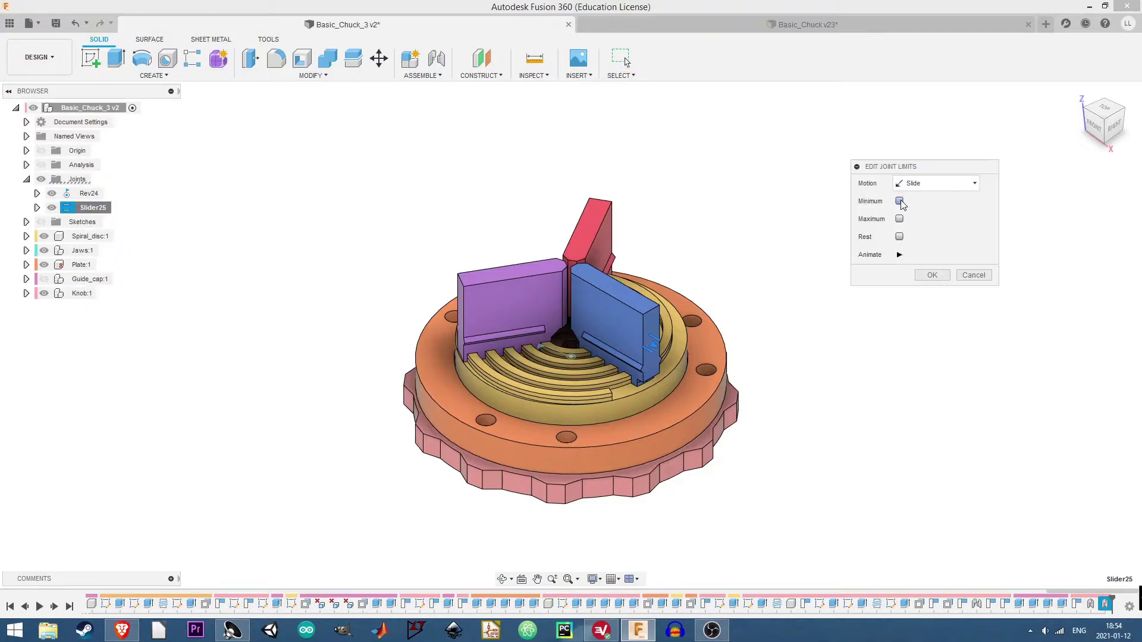
{"action": "left_click", "coordinate": [899, 201]}
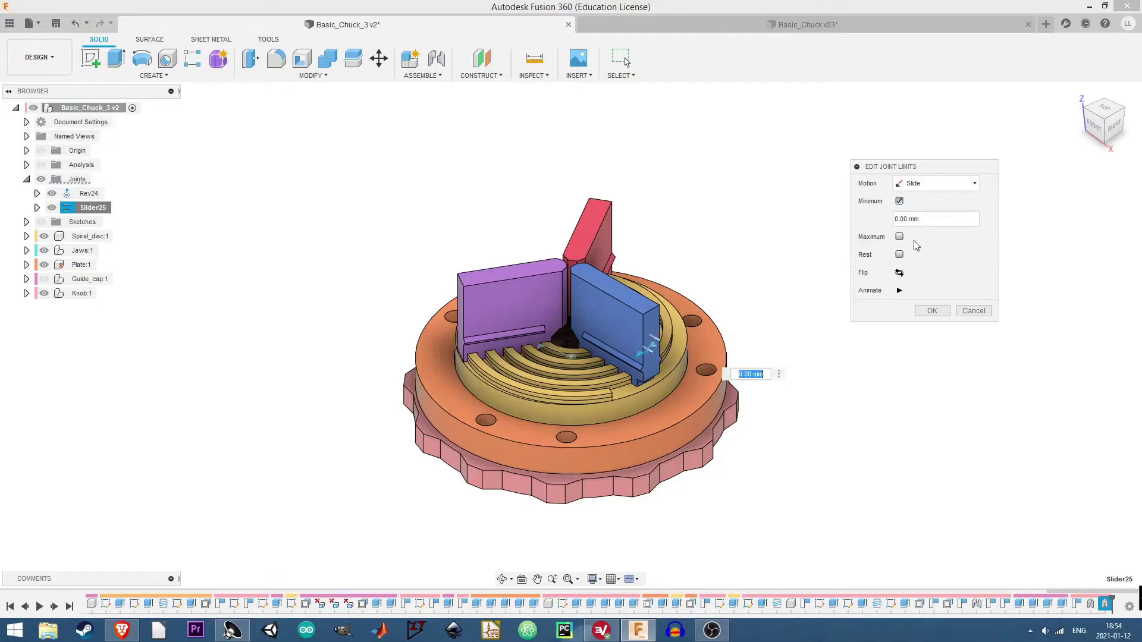
{"action": "left_click", "coordinate": [899, 237]}
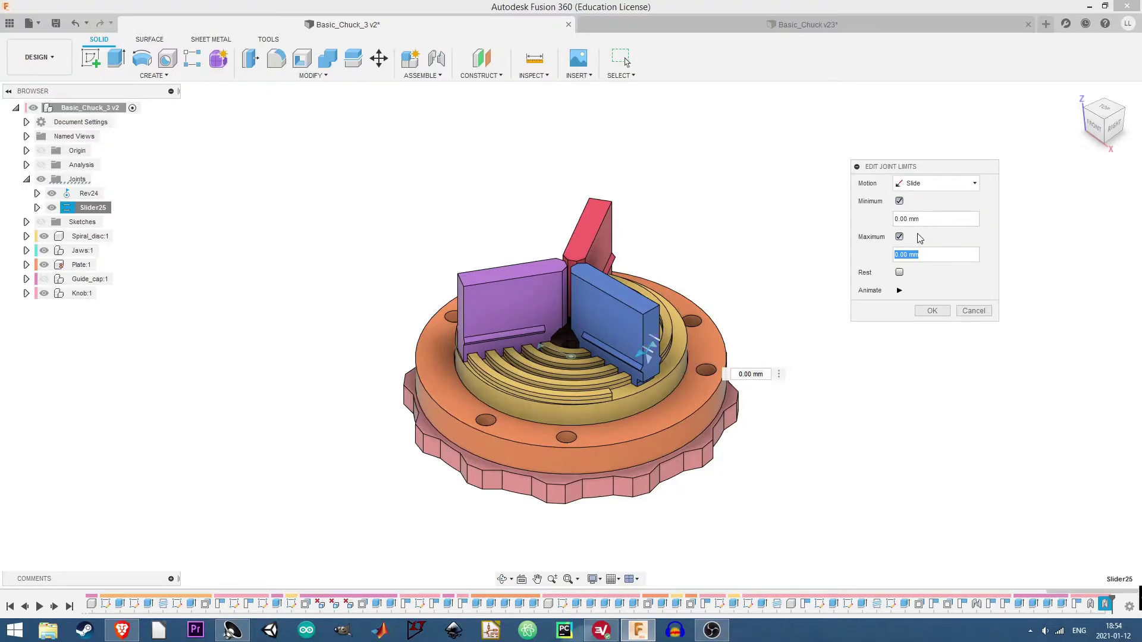
{"action": "type", "text": "14"}
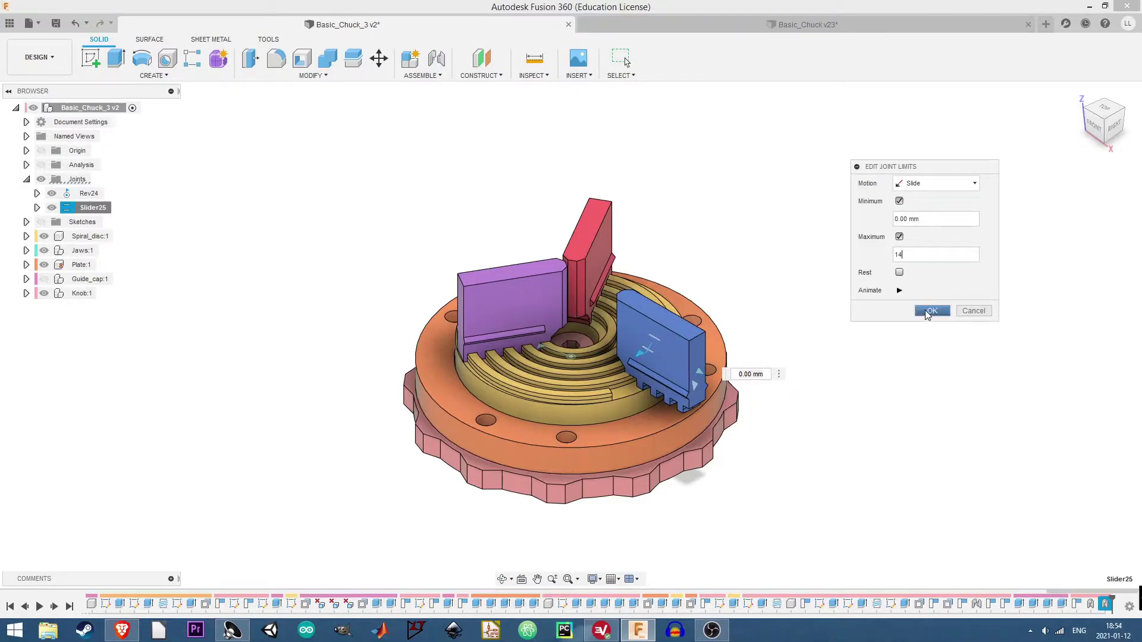
Preview the limited slide, accept the limits, and drag the blue jaw to test its travel.
{"action": "left_click", "coordinate": [900, 290]}
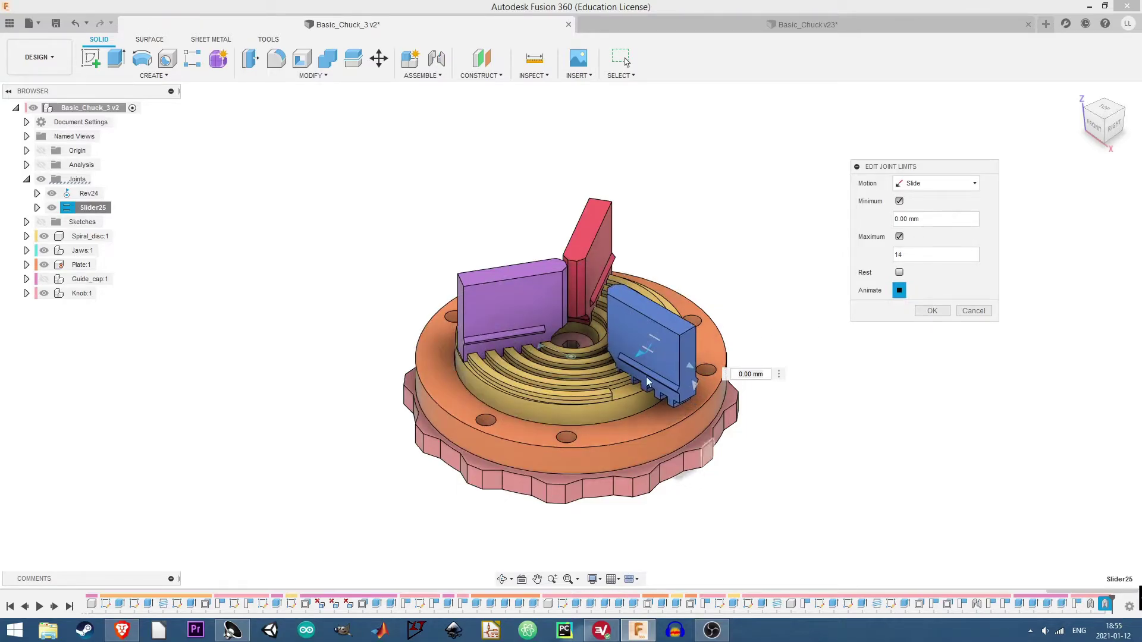
{"action": "left_click", "coordinate": [939, 317]}
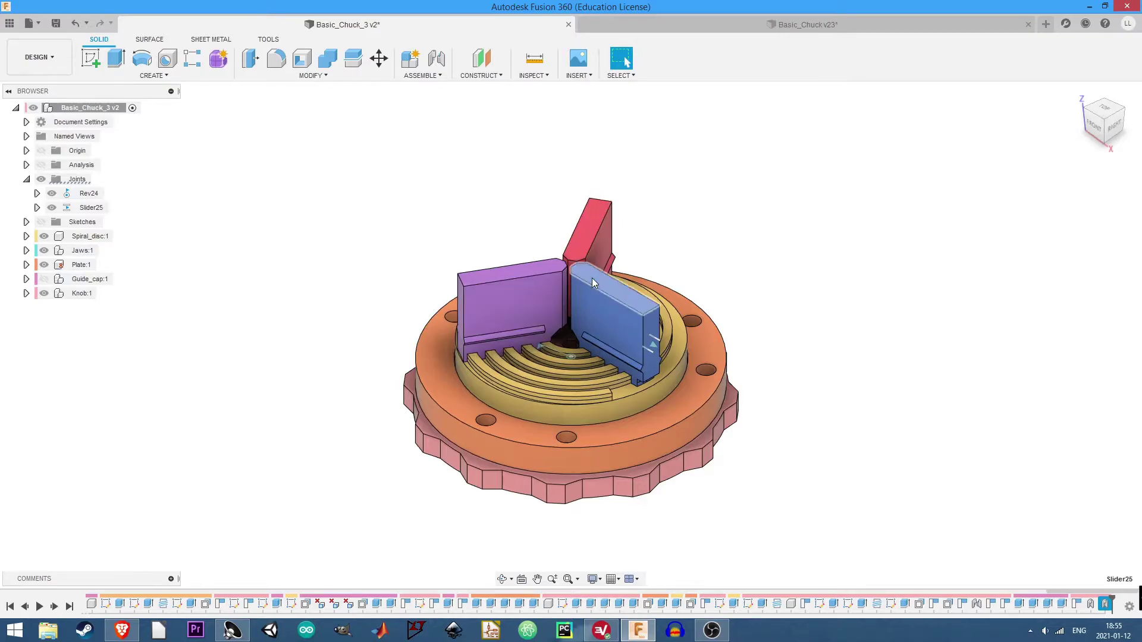
{"action": "mouse_move", "coordinate": [613, 290]}
{"action": "left_mouse_down"}
{"action": "mouse_move", "coordinate": [690, 352]}
{"action": "mouse_move", "coordinate": [628, 304]}
{"action": "left_mouse_up"}
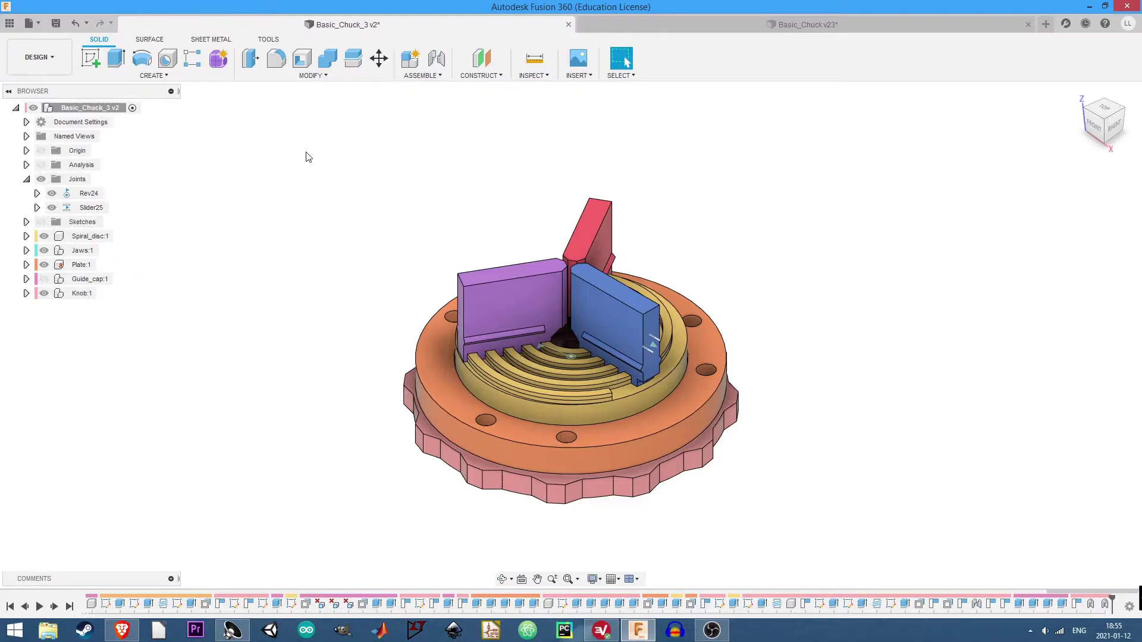
Create an as-built slider joint for the red jaw, Slider26.
{"action": "left_click", "coordinate": [422, 75]}
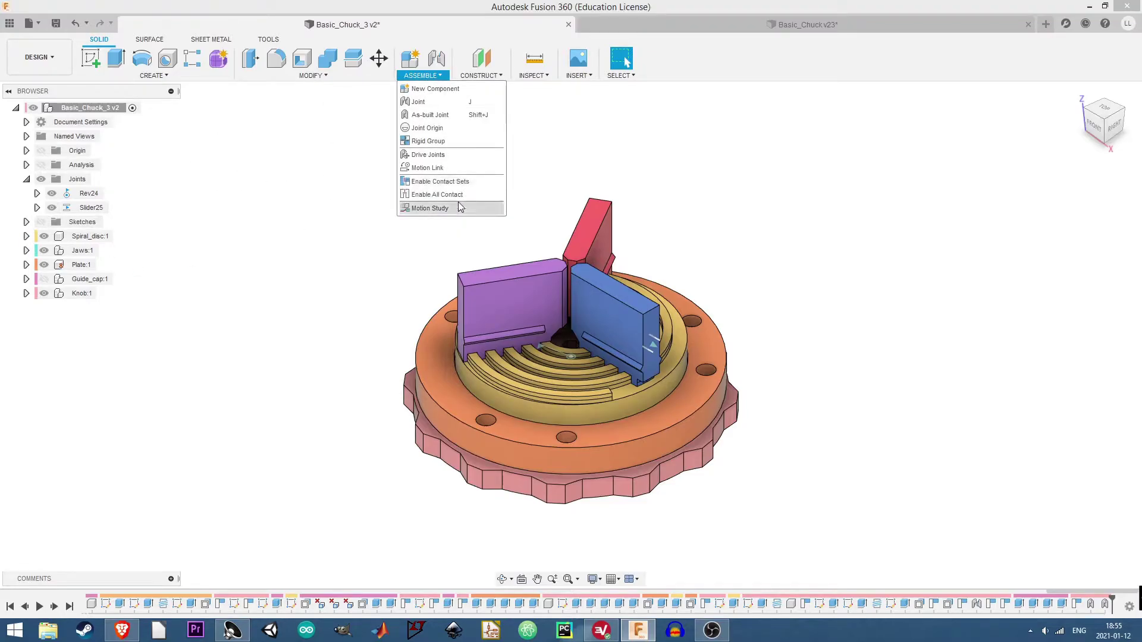
{"action": "left_click", "coordinate": [434, 114]}
{"action": "left_click", "coordinate": [680, 349]}
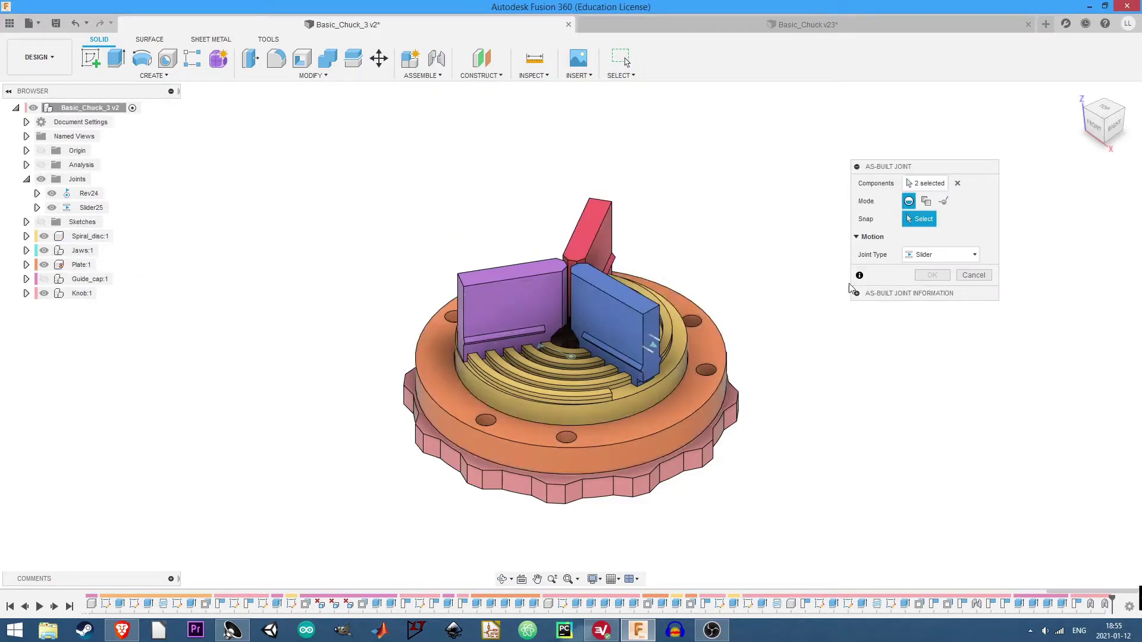
{"action": "left_click_drag", "start_coordinate": [1107, 120], "coordinate": [551, 313]}
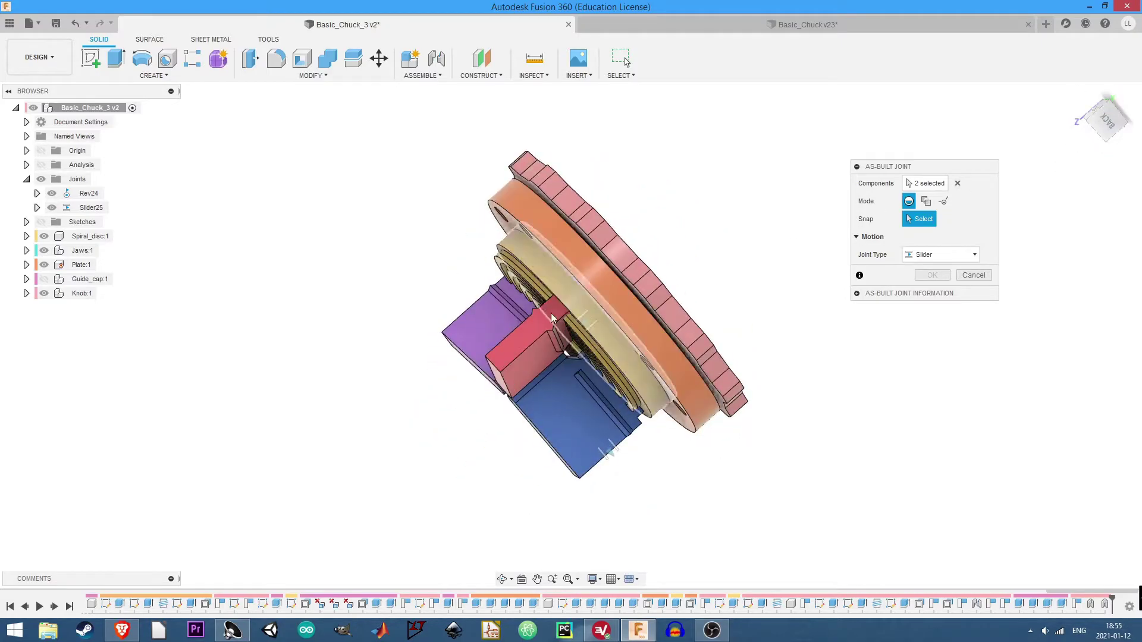
{"action": "left_click", "coordinate": [529, 336]}
{"action": "left_click", "coordinate": [932, 310]}
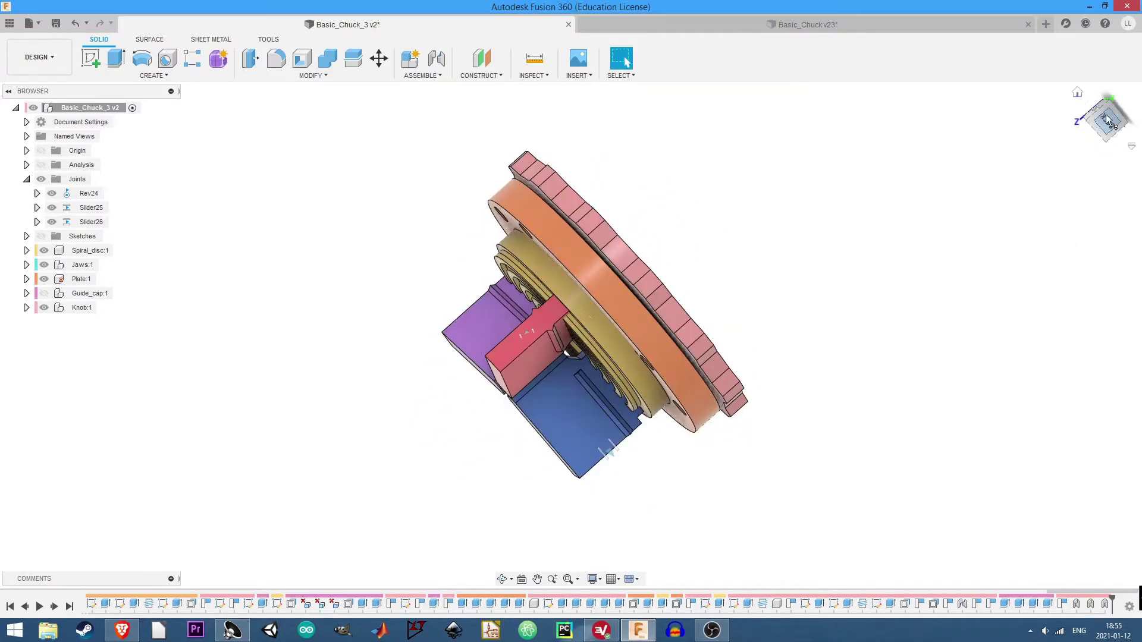
Create an as-built slider joint, Slider27, between the plate and the purple jaw.
{"action": "left_click", "coordinate": [434, 75]}
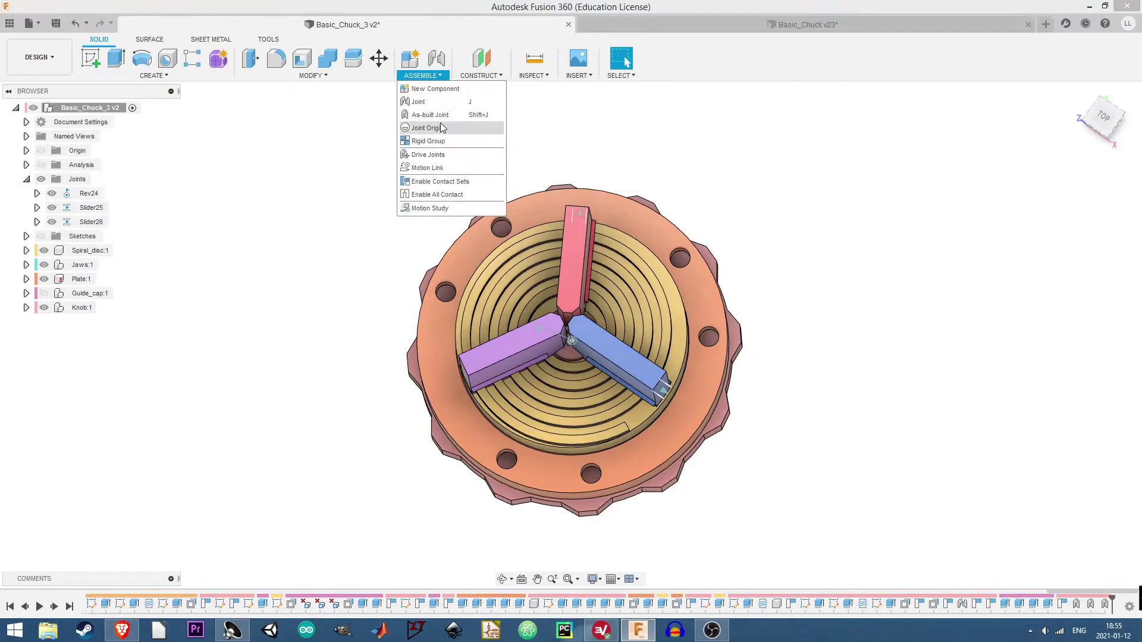
{"action": "left_click", "coordinate": [437, 118]}
{"action": "left_click", "coordinate": [426, 352]}
{"action": "left_click", "coordinate": [511, 348]}
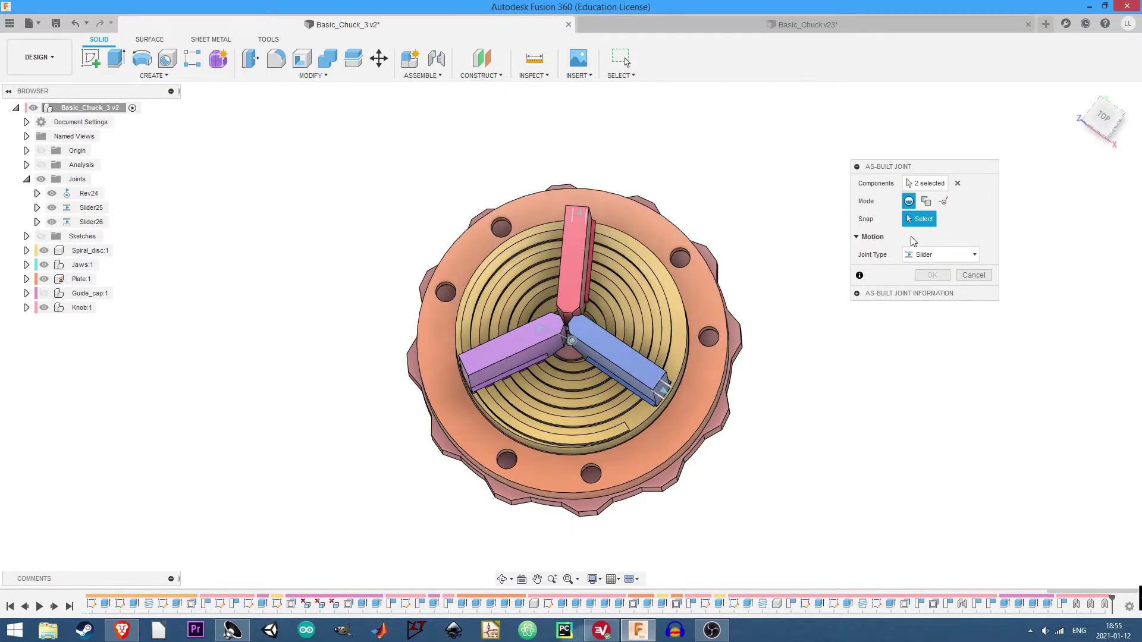
{"action": "left_click", "coordinate": [1104, 124]}
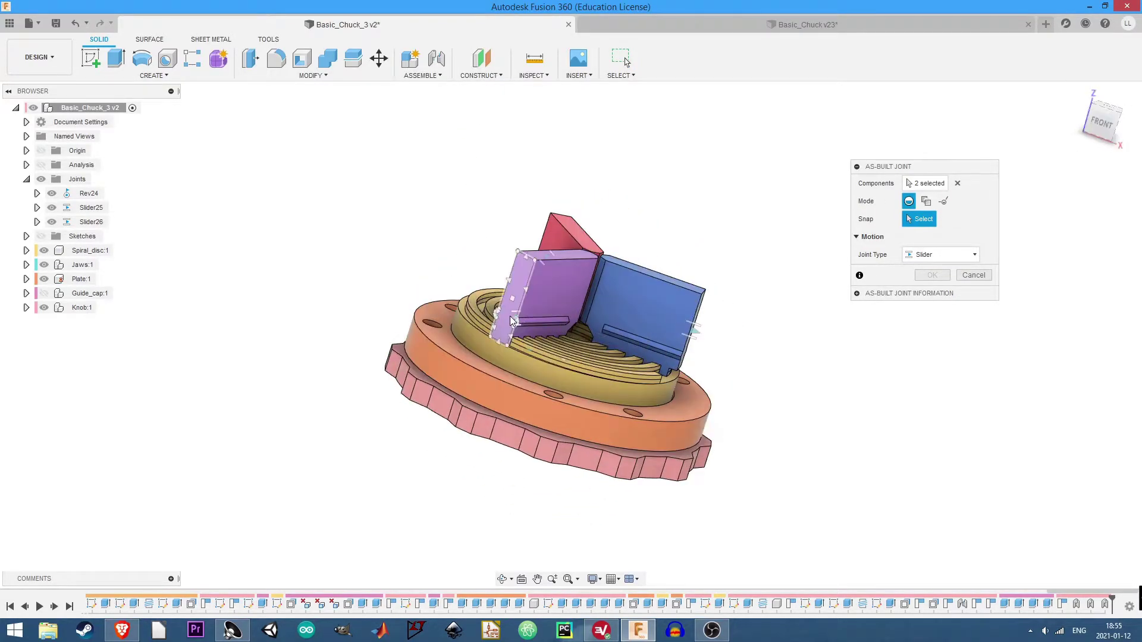
{"action": "left_click", "coordinate": [932, 309]}
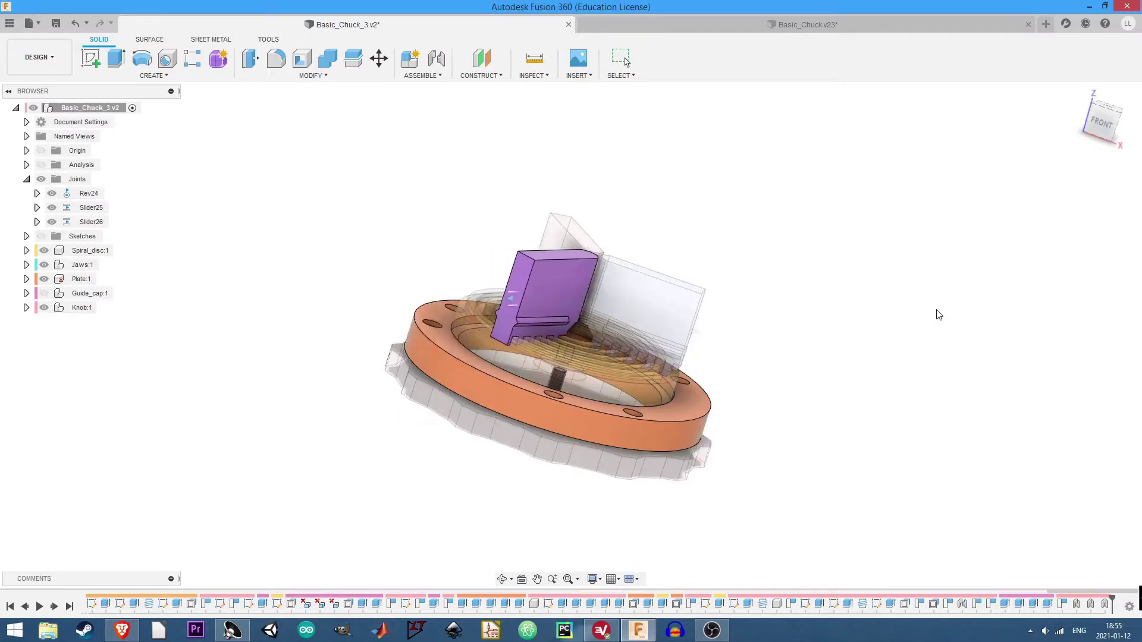
Turn on a minimum travel limit for Slider26.
{"action": "right_click", "coordinate": [84, 212]}
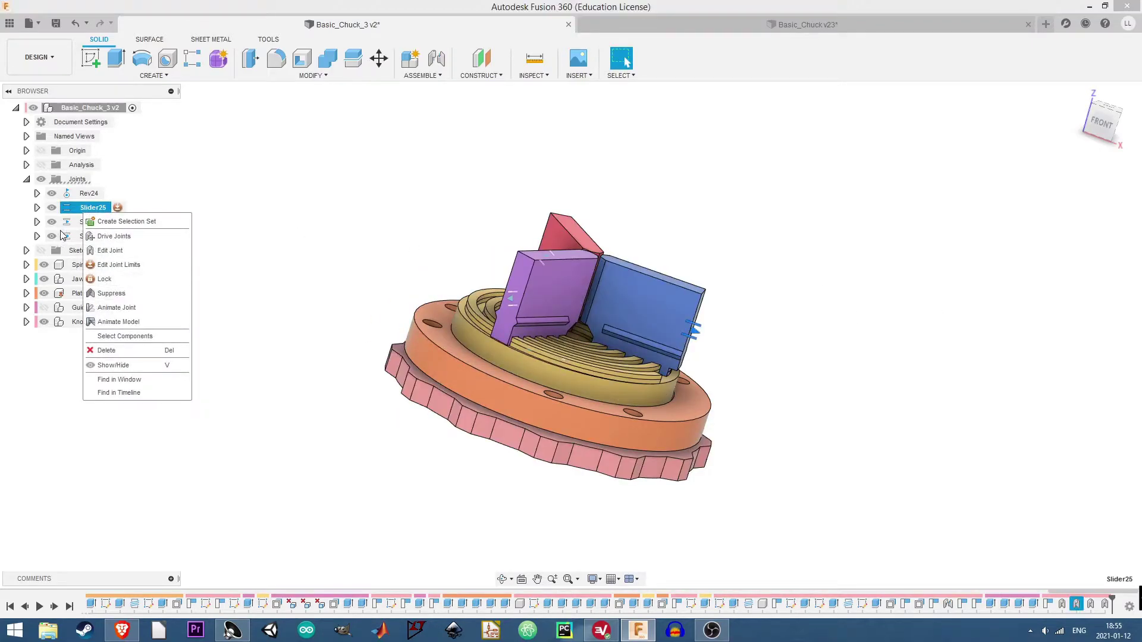
{"action": "left_click", "coordinate": [90, 222]}
{"action": "right_click", "coordinate": [90, 222]}
{"action": "left_click", "coordinate": [119, 279]}
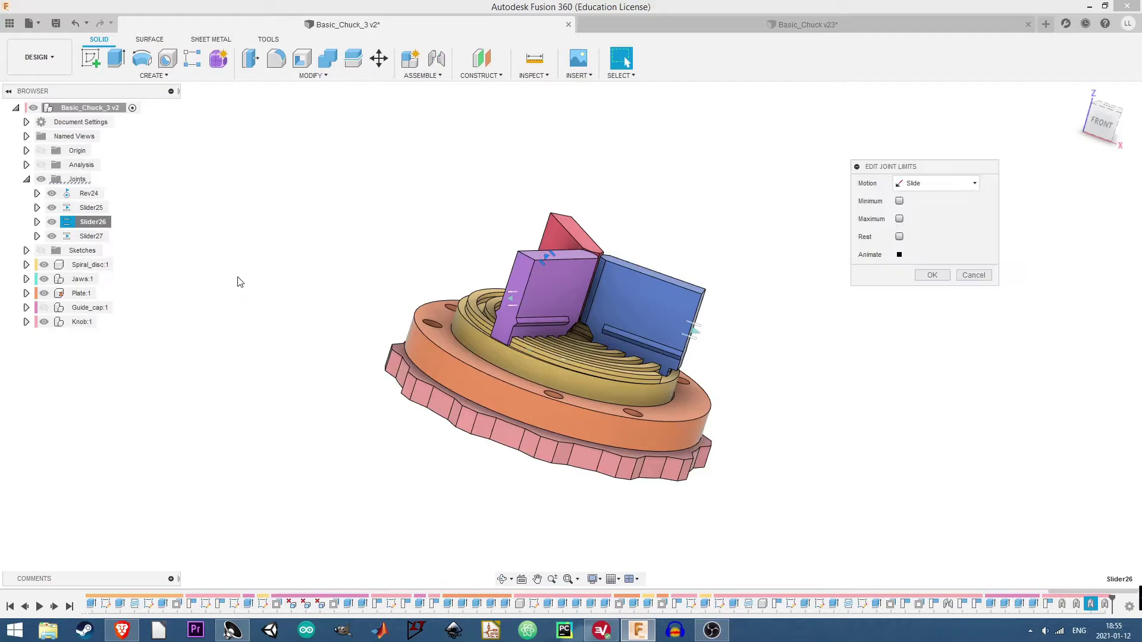
{"action": "left_click", "coordinate": [899, 201]}
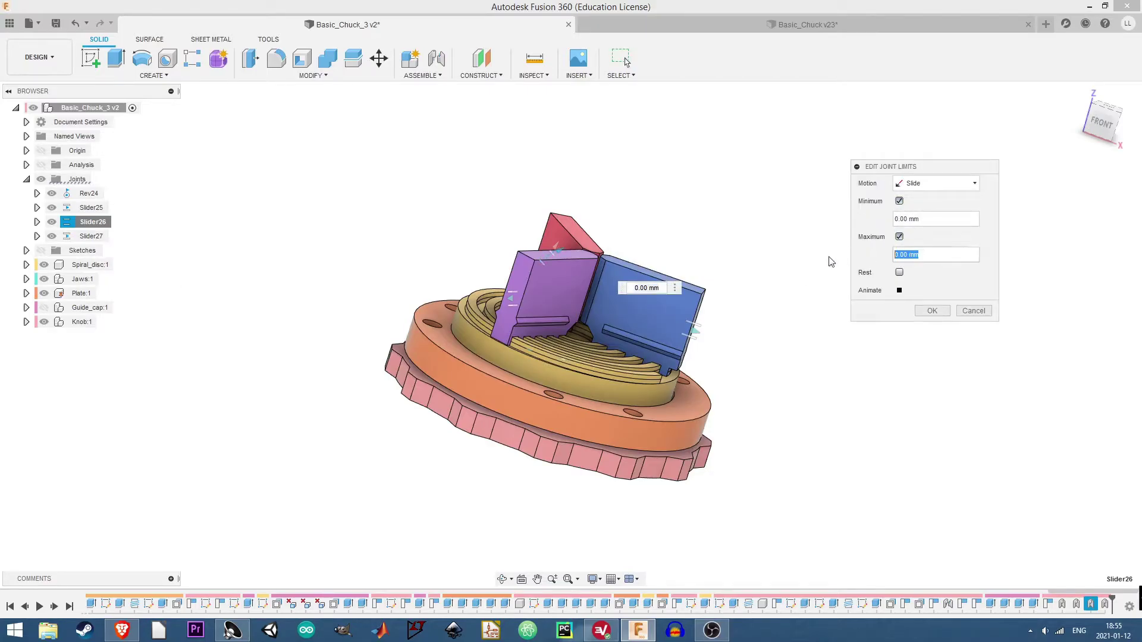
{"action": "left_click", "coordinate": [921, 311]}
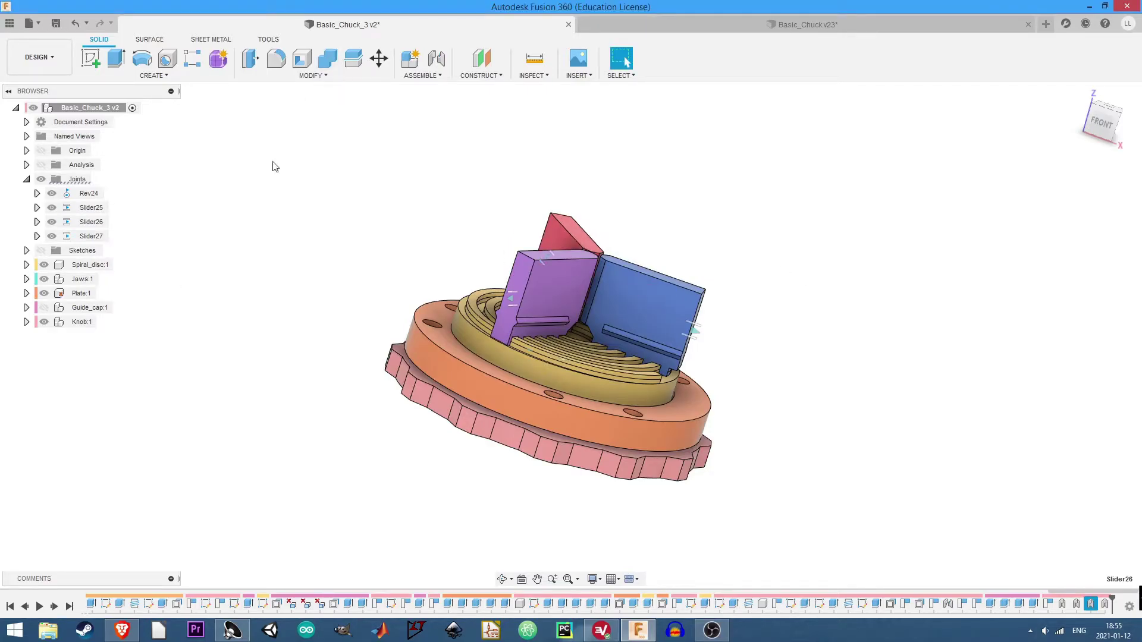
Limit Slider27's travel from 0 mm to 14 mm.
{"action": "right_click", "coordinate": [91, 238]}
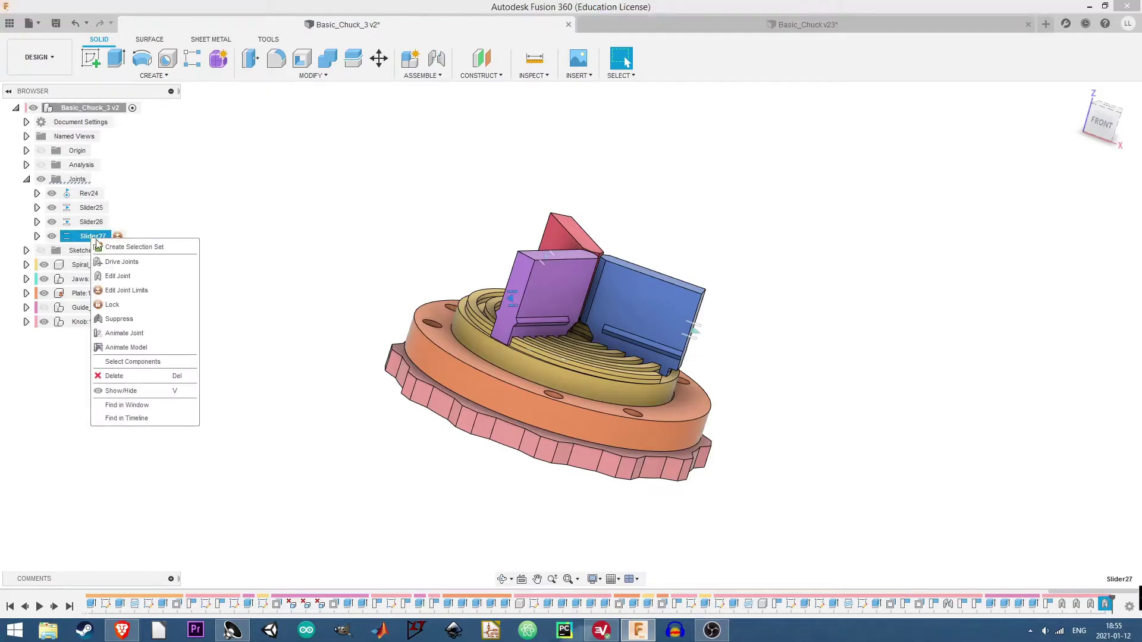
{"action": "left_click", "coordinate": [126, 291]}
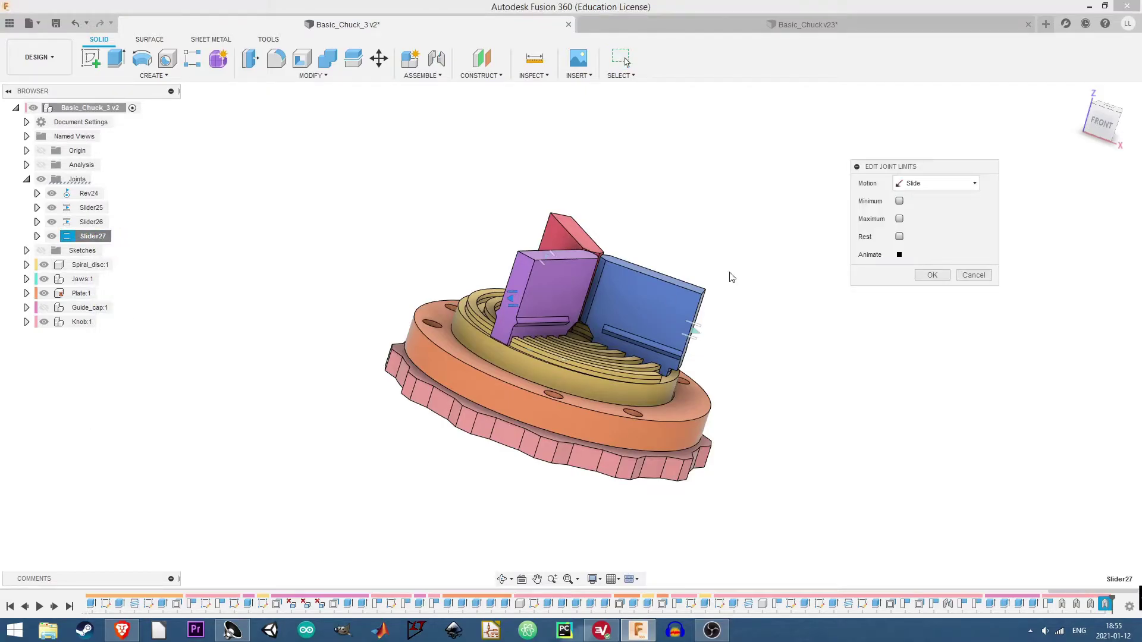
{"action": "left_click", "coordinate": [900, 201]}
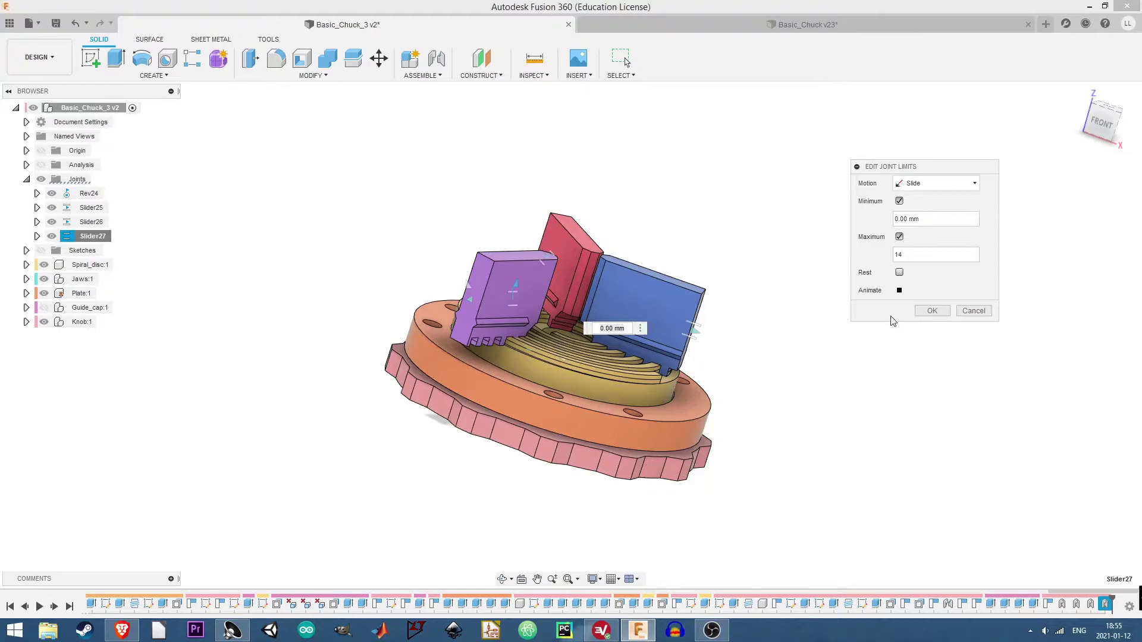
{"action": "left_click", "coordinate": [932, 311]}
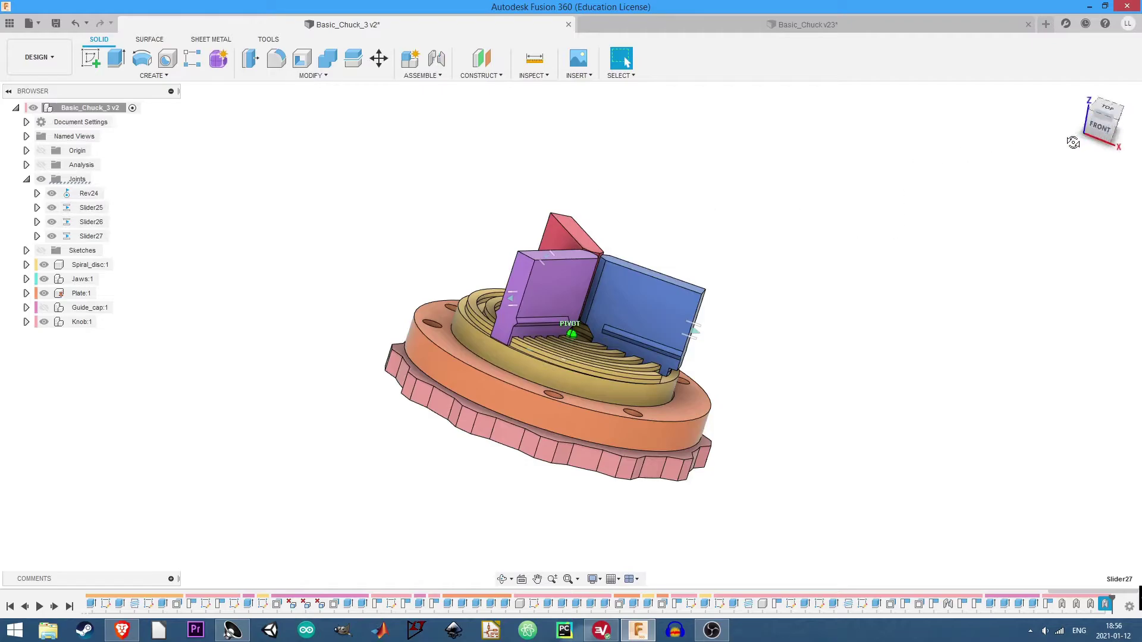
Start a motion link and select Rev24 and the purple jaw's Slider27.
{"action": "left_click_drag", "start_coordinate": [1073, 143], "coordinate": [426, 108]}
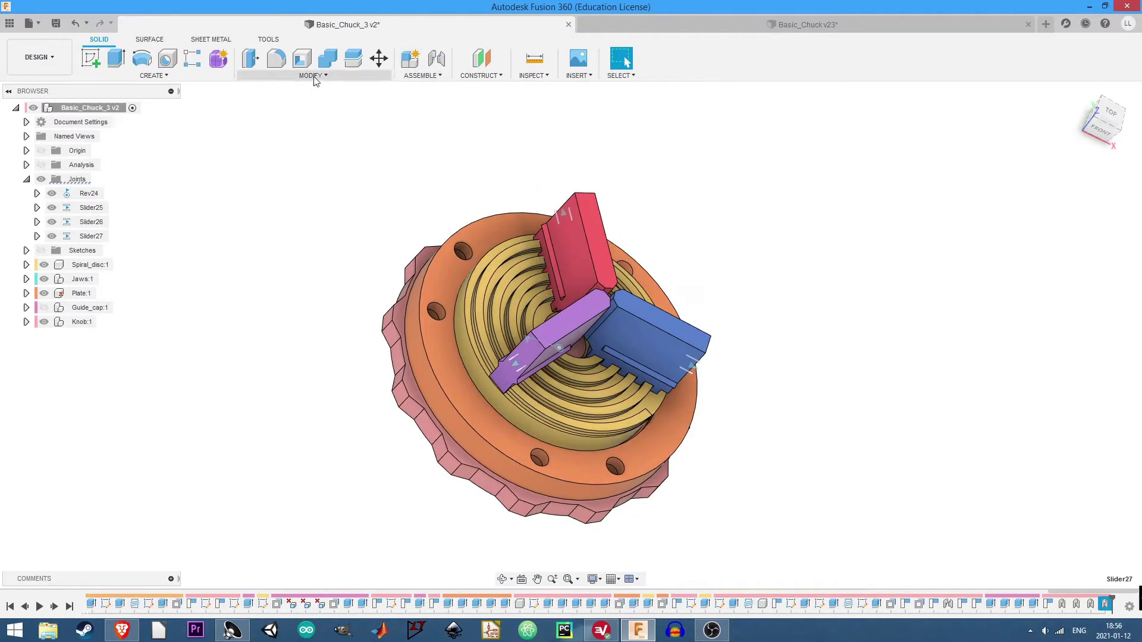
{"action": "left_click", "coordinate": [426, 76]}
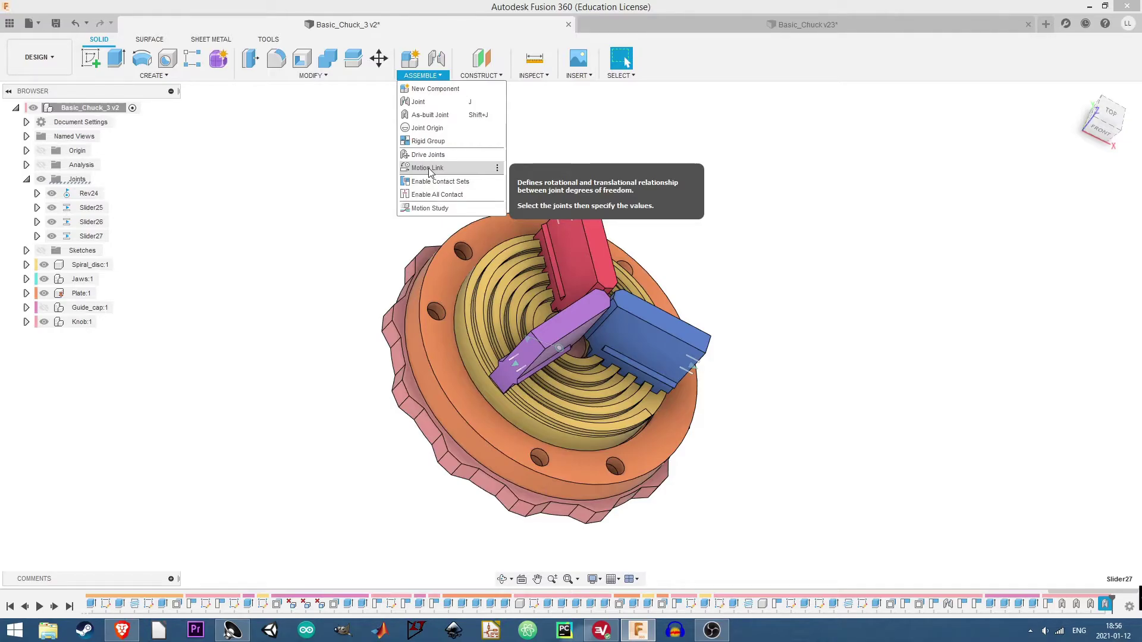
{"action": "left_click", "coordinate": [429, 168]}
{"action": "left_click", "coordinate": [557, 348]}
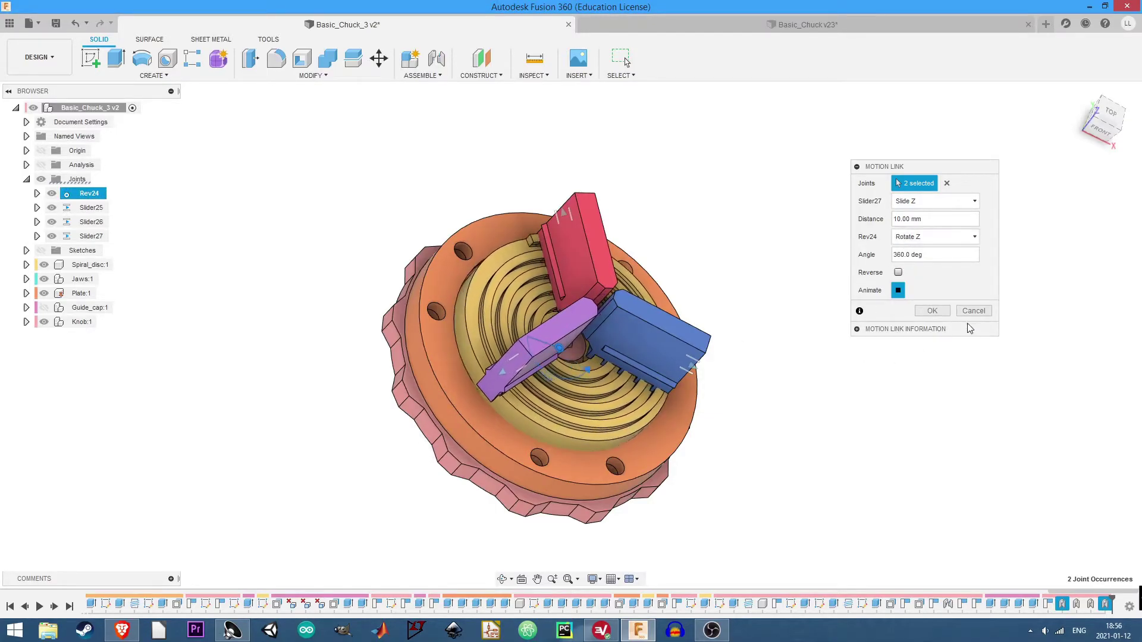
{"action": "left_click", "coordinate": [822, 236]}
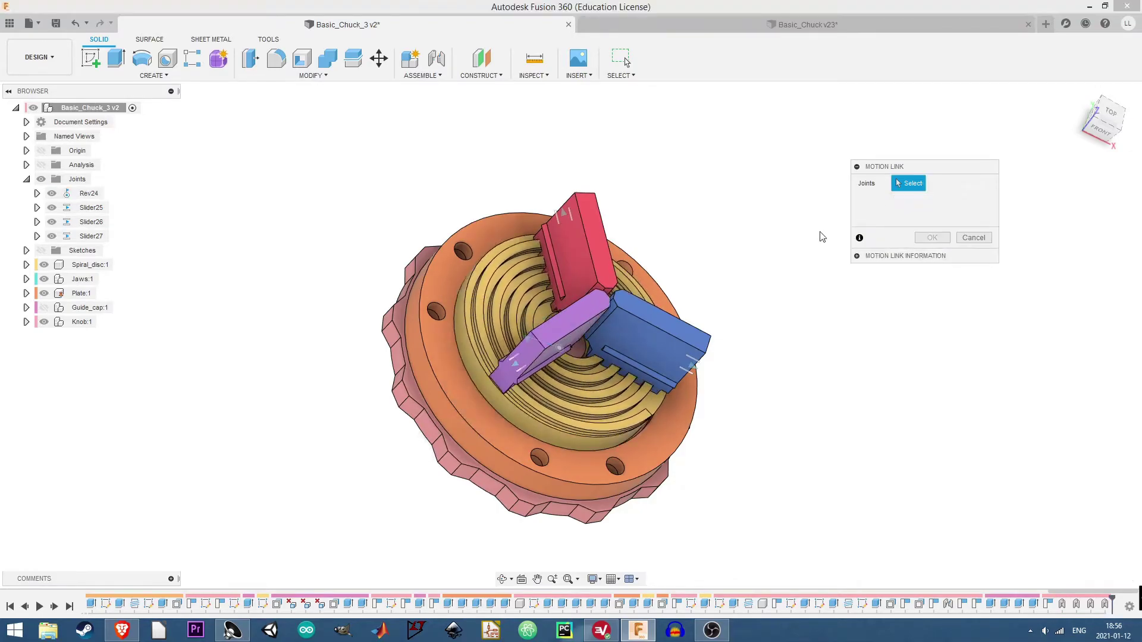
{"action": "left_click", "coordinate": [559, 349]}
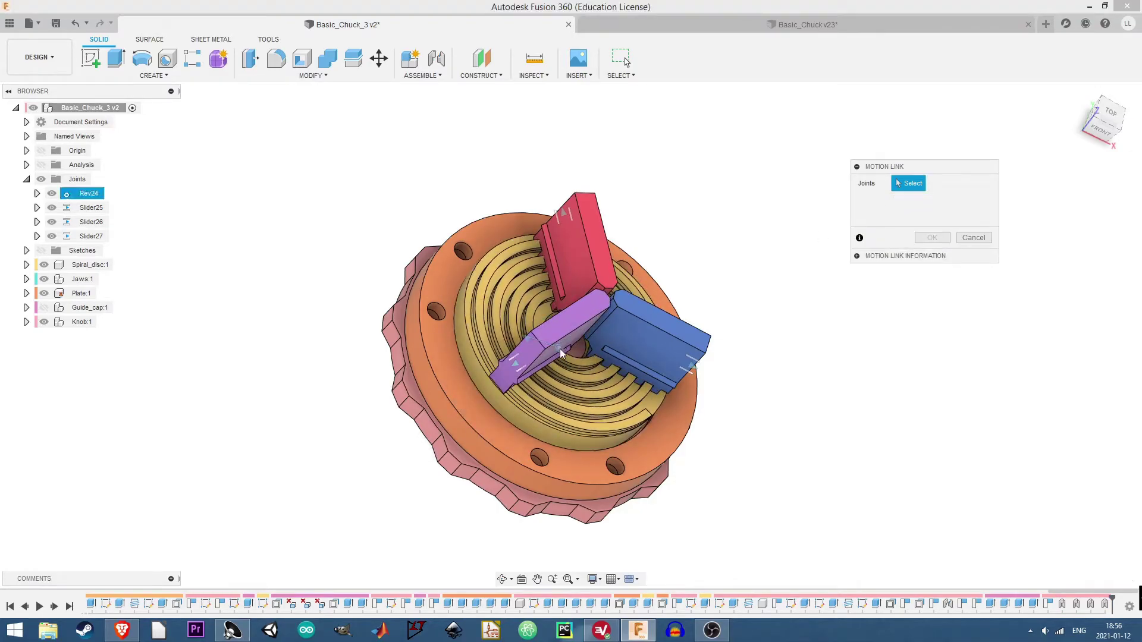
{"action": "left_click", "coordinate": [515, 364]}
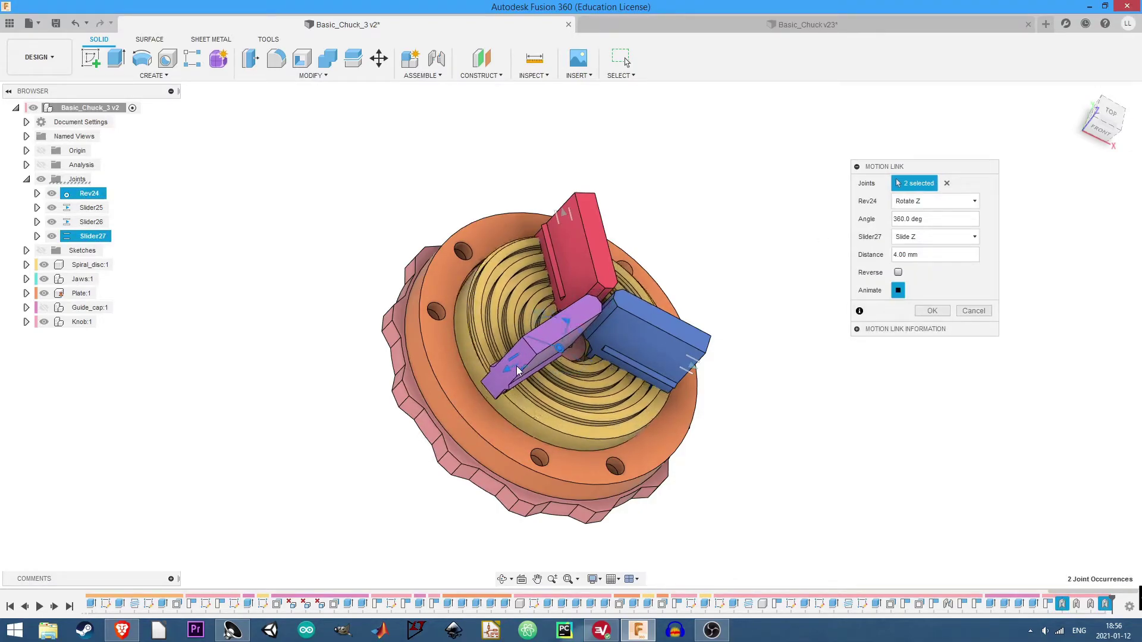
Keep 360 deg per 4 mm, reverse the slide direction, and confirm Motion Link 28.
{"action": "left_click", "coordinate": [925, 255]}
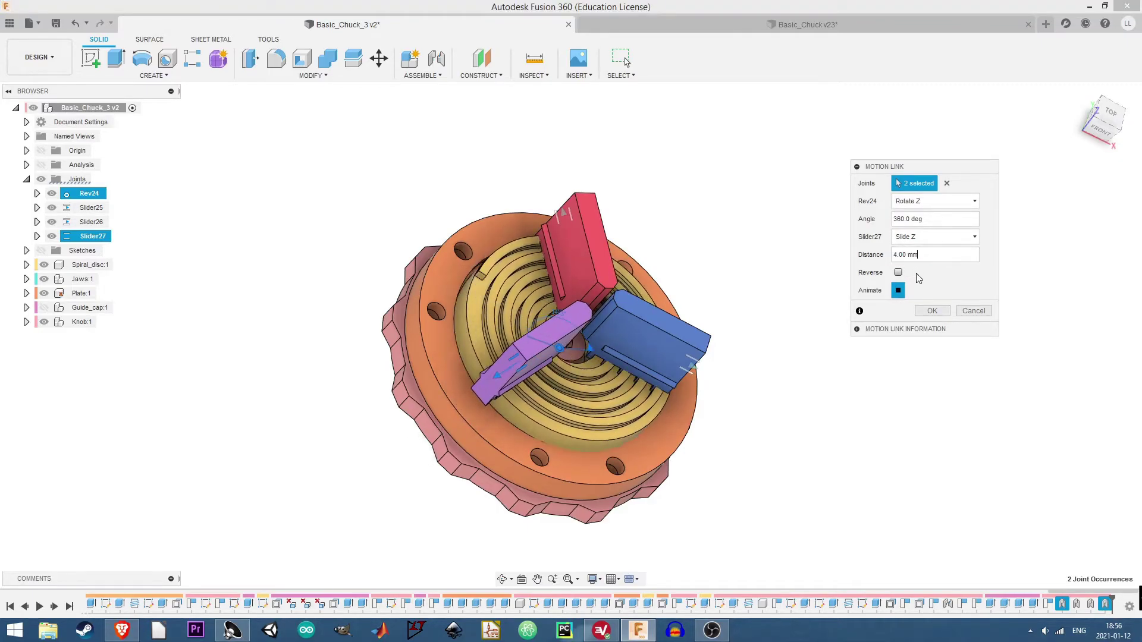
{"action": "double_click", "coordinate": [933, 259]}
{"action": "left_click", "coordinate": [893, 219]}
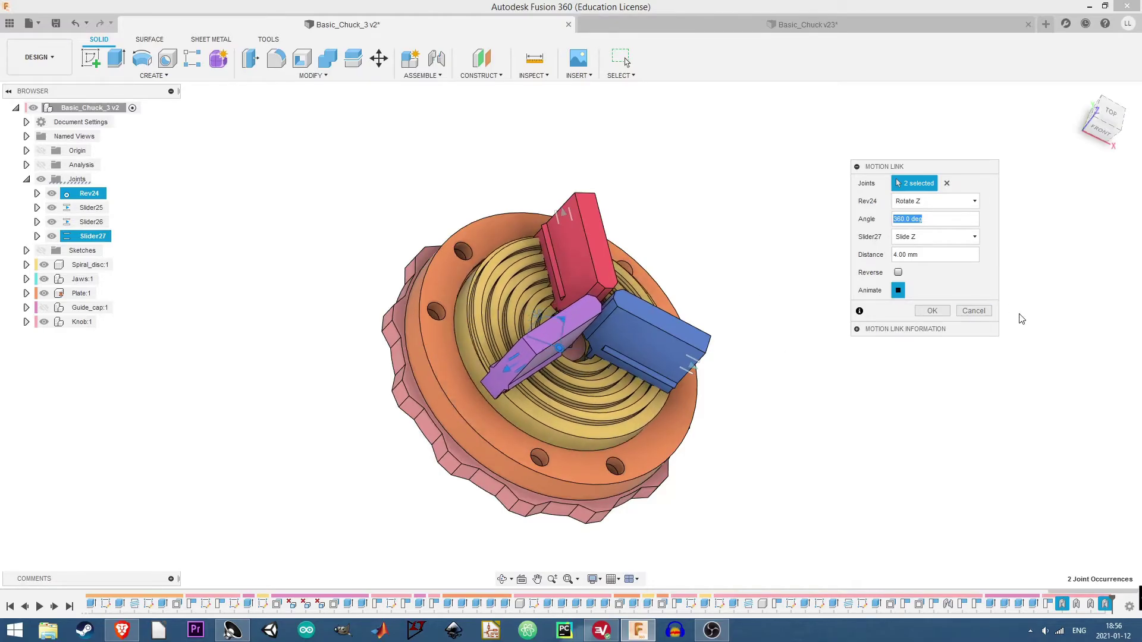
{"action": "left_click", "coordinate": [1101, 119]}
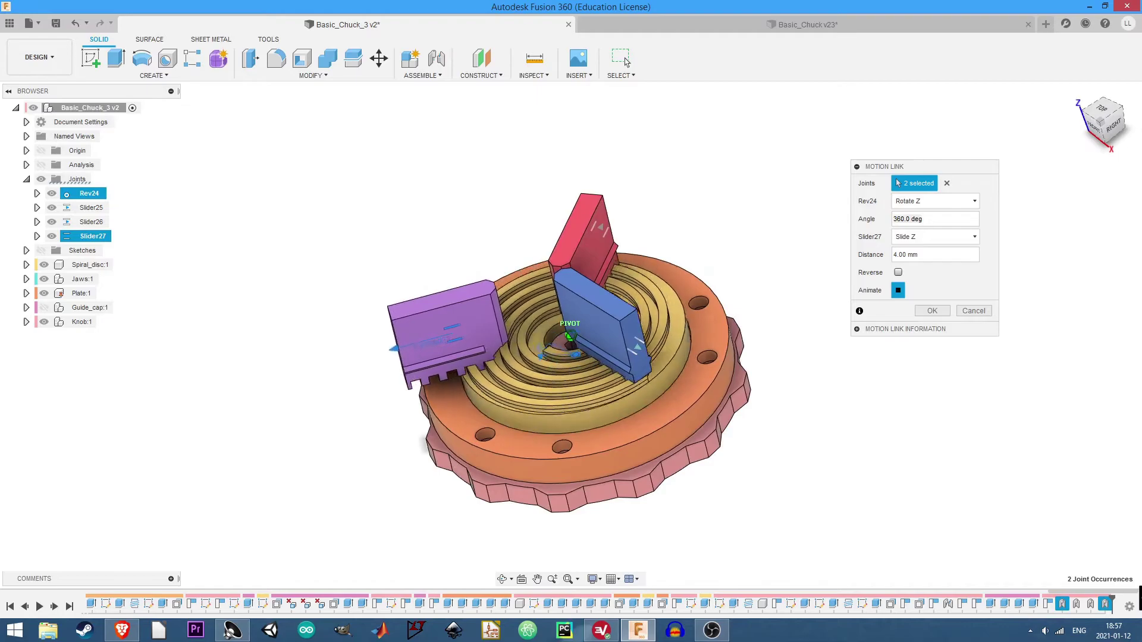
{"action": "left_click", "coordinate": [898, 272]}
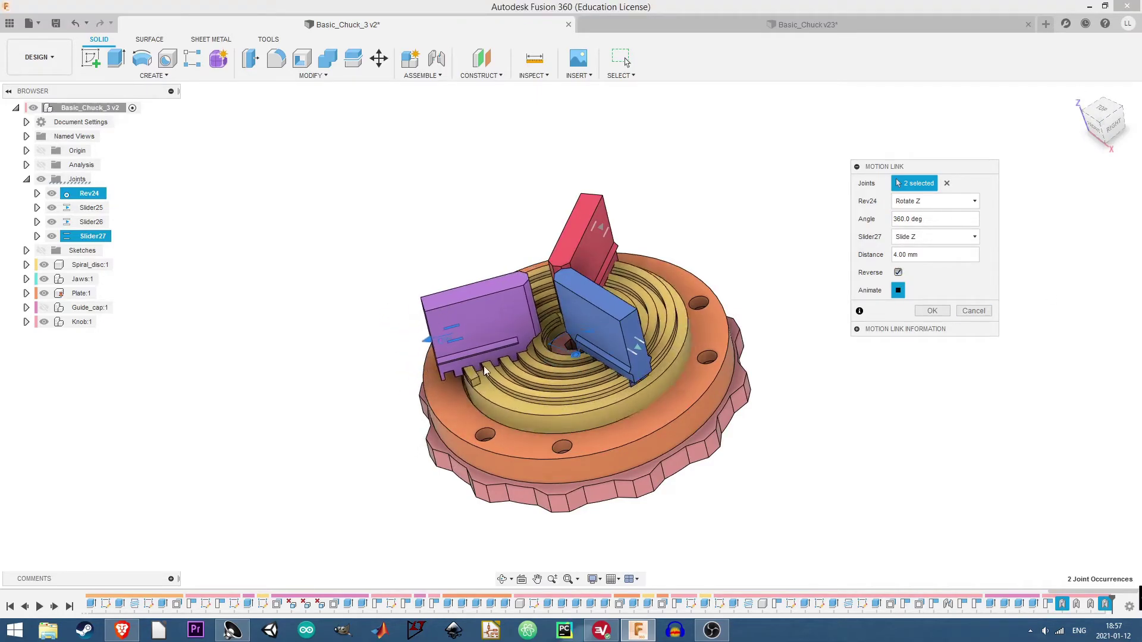
{"action": "left_click", "coordinate": [1109, 113]}
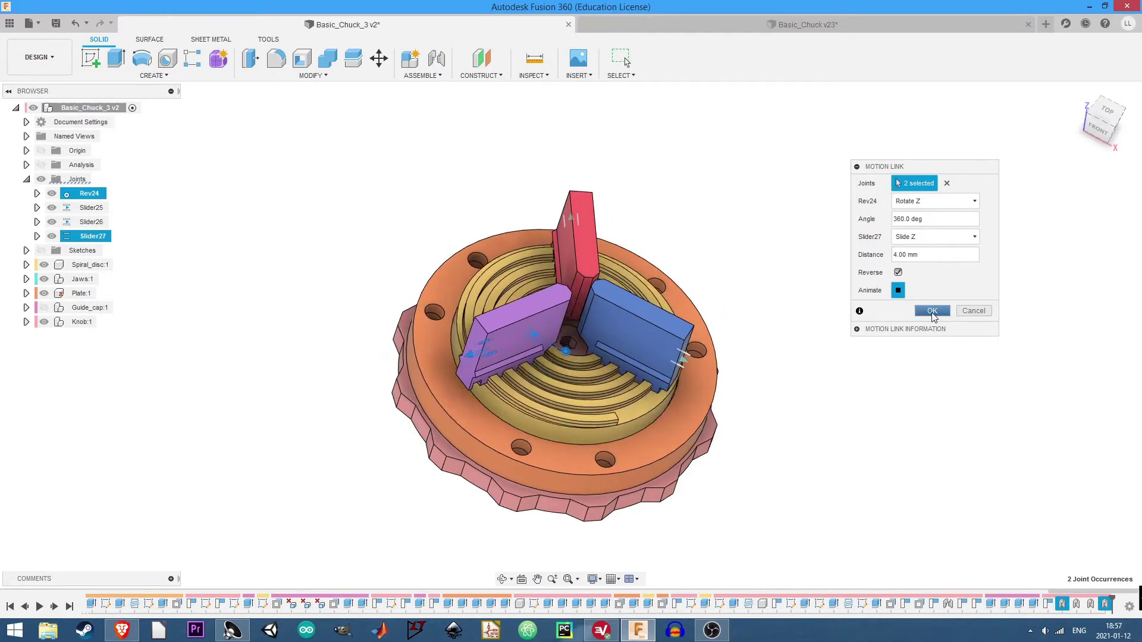
{"action": "left_click", "coordinate": [931, 311]}
{"action": "left_click", "coordinate": [1092, 117]}
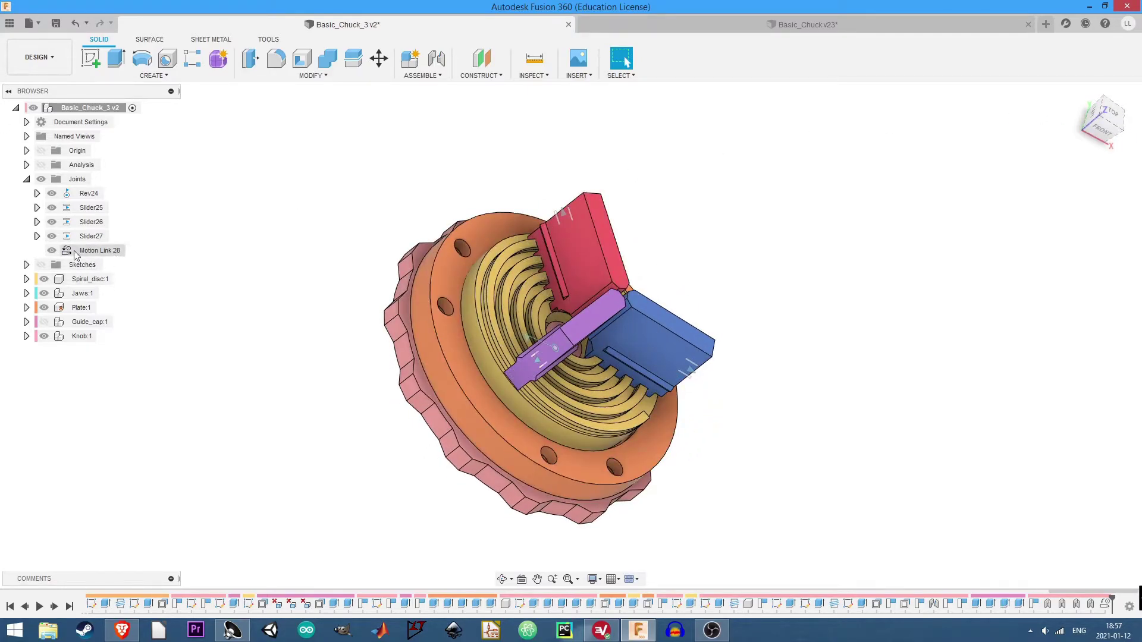
Create a motion link between Rev24 and the red jaw's Slider26.
{"action": "left_click", "coordinate": [422, 80]}
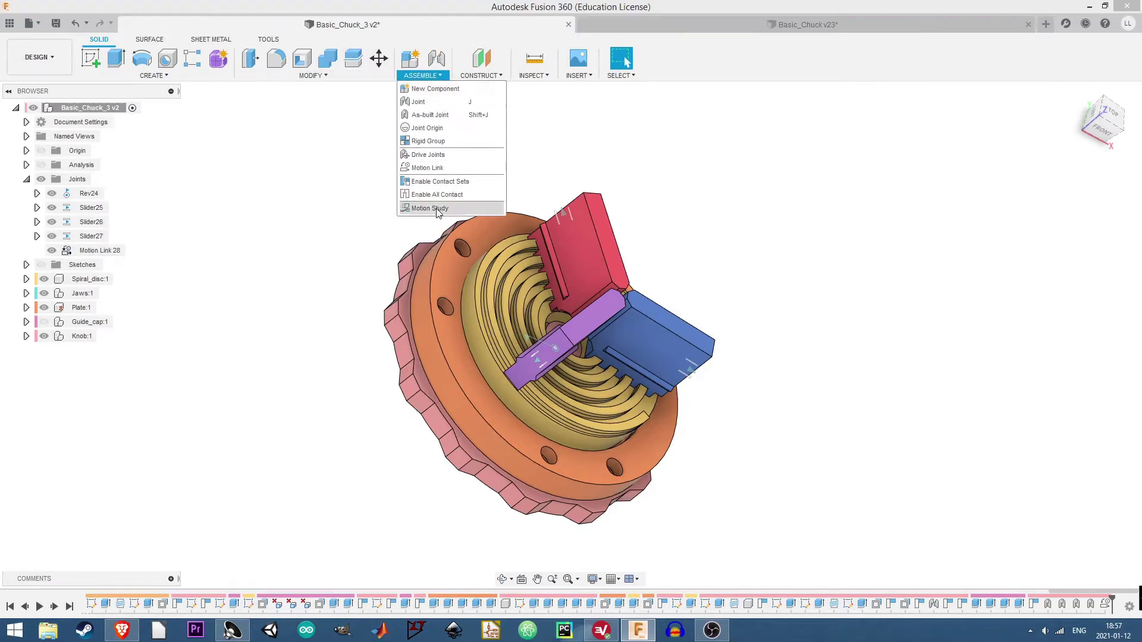
{"action": "left_click", "coordinate": [443, 168]}
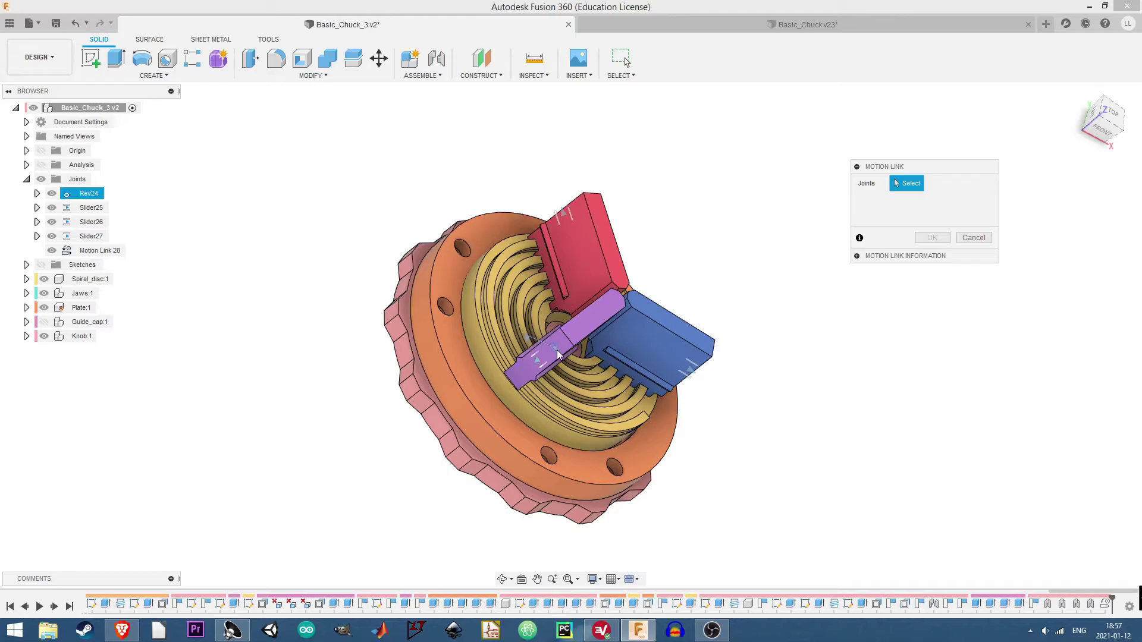
{"action": "left_click", "coordinate": [557, 350]}
{"action": "left_click", "coordinate": [567, 212]}
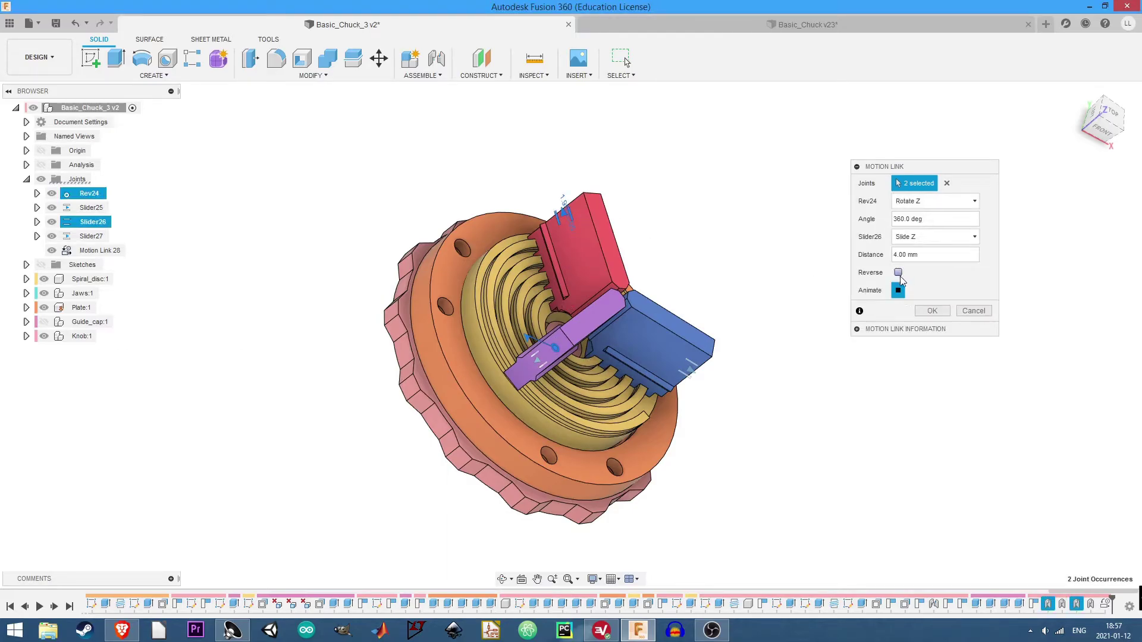
{"action": "left_click", "coordinate": [931, 311]}
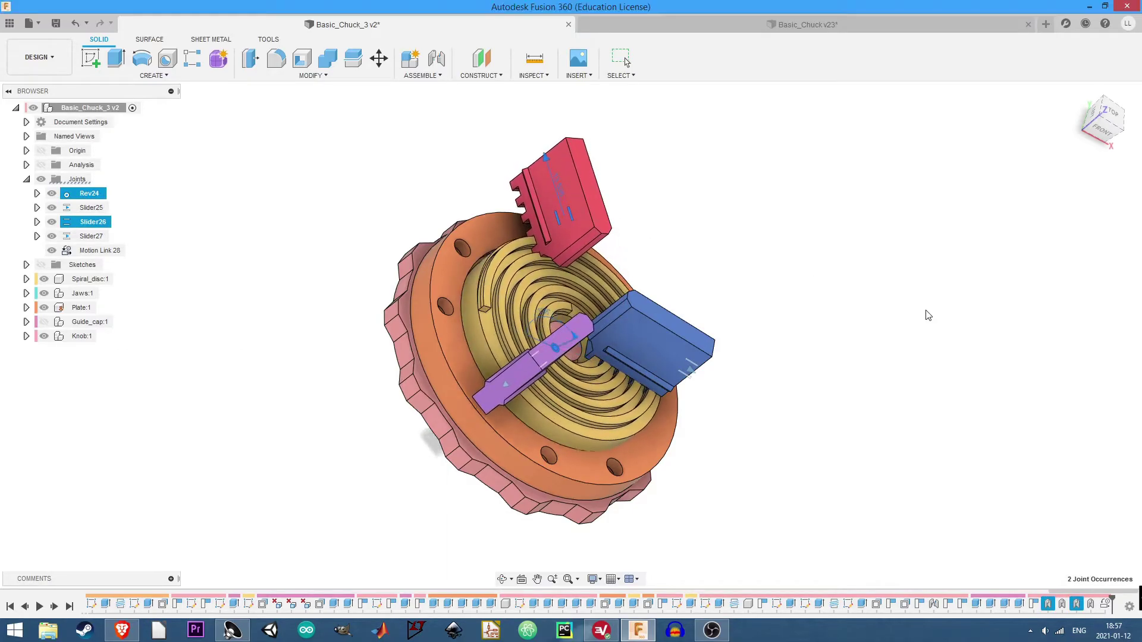
Link Rev24 to Slider25 with reversed direction, then drag the blue jaw to test.
{"action": "left_click", "coordinate": [426, 75]}
{"action": "left_click", "coordinate": [425, 178]}
{"action": "left_click", "coordinate": [558, 351]}
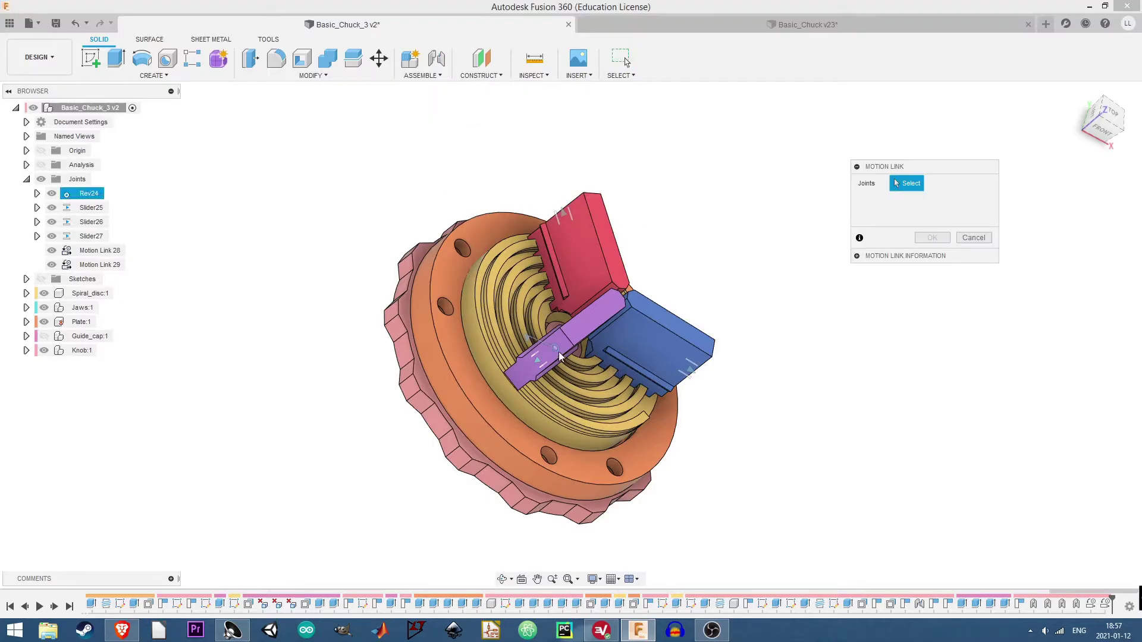
{"action": "left_click", "coordinate": [706, 380]}
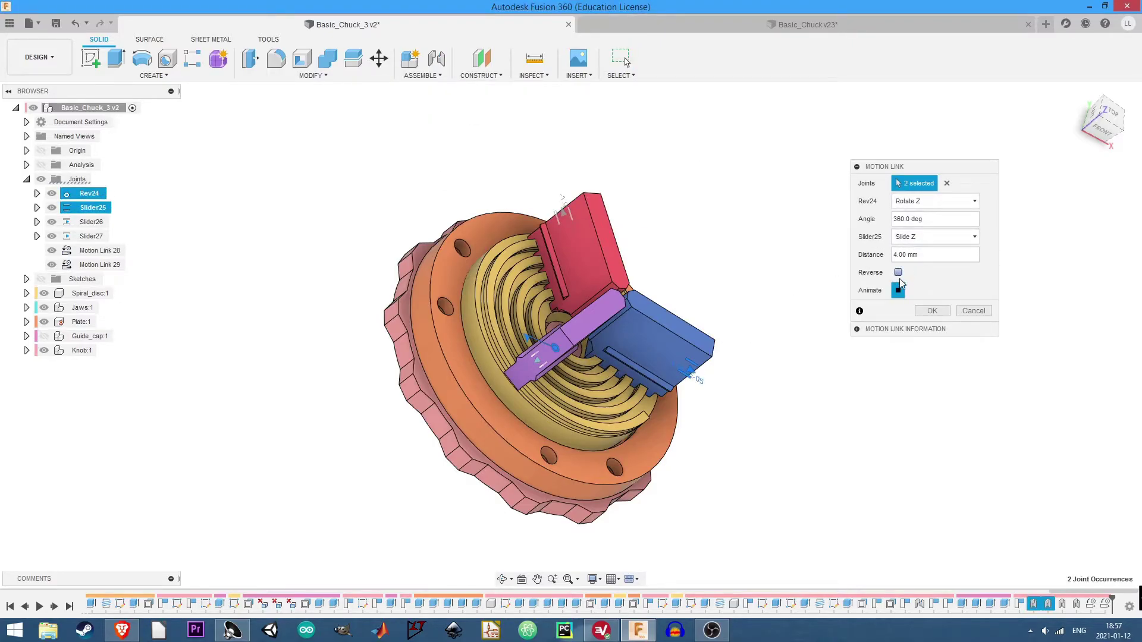
{"action": "left_click", "coordinate": [898, 272]}
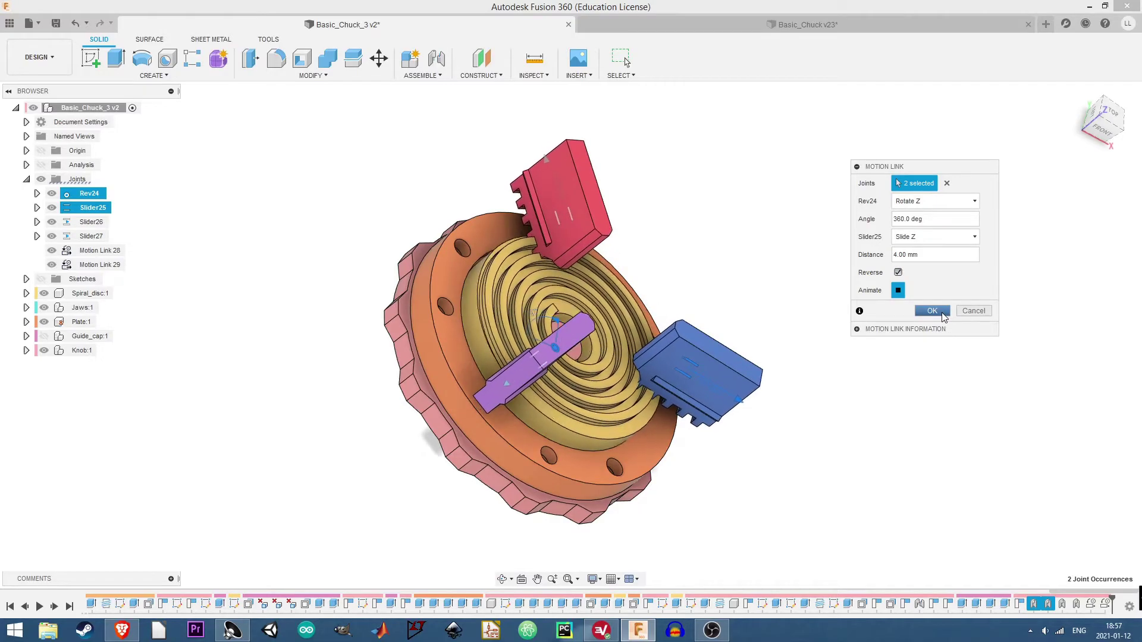
{"action": "left_click", "coordinate": [932, 311]}
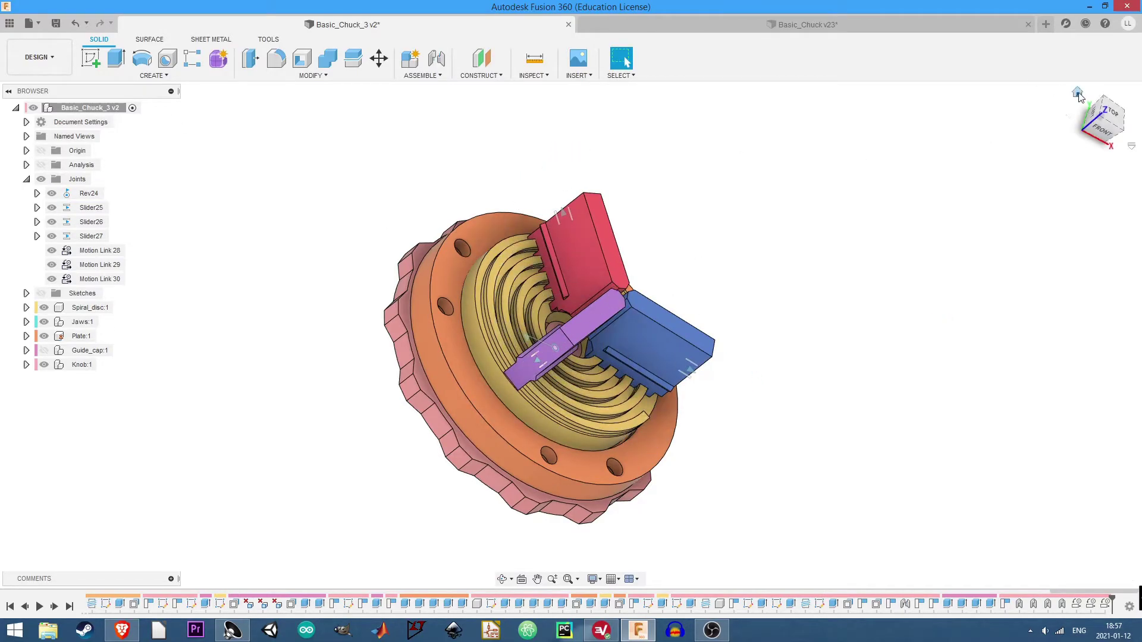
{"action": "left_click", "coordinate": [1078, 94]}
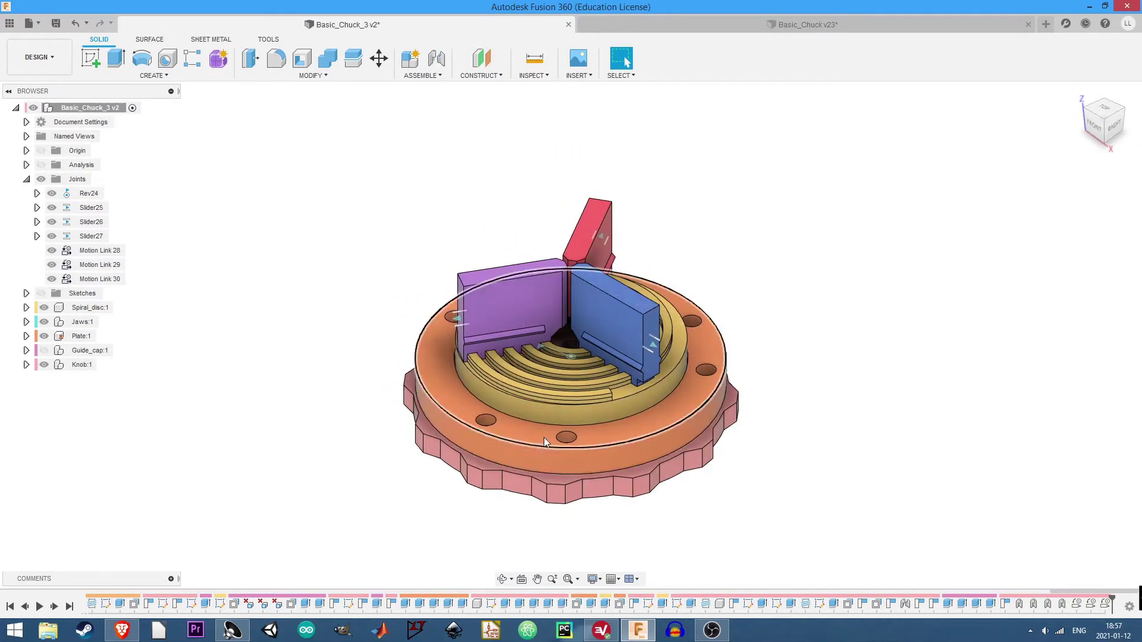
{"action": "left_click_drag", "start_coordinate": [611, 291], "coordinate": [604, 437]}
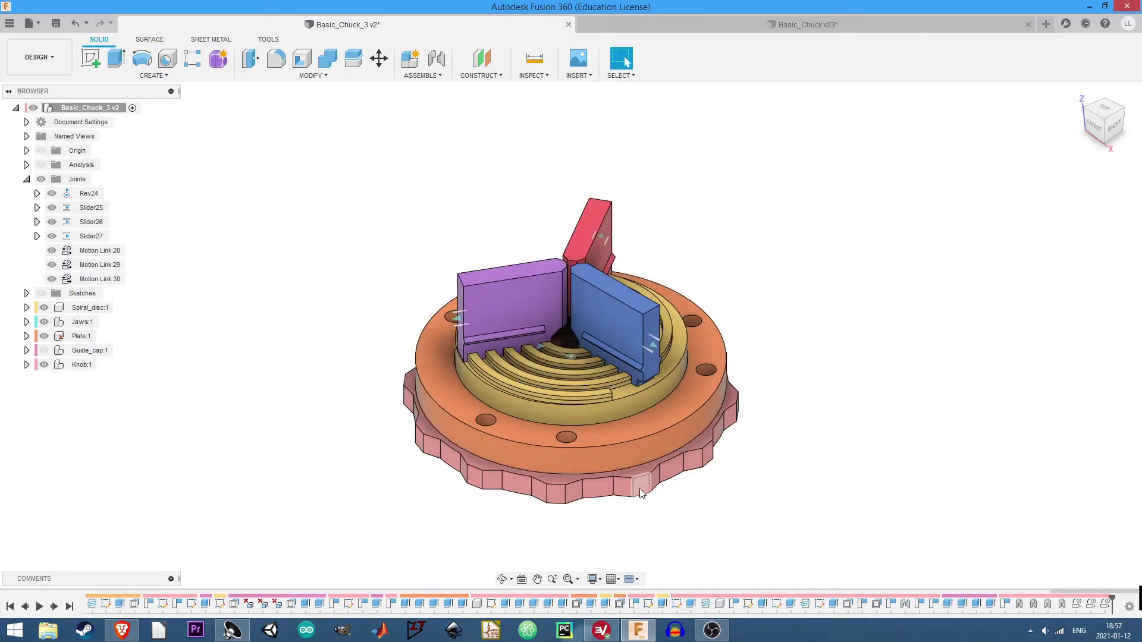
Join the knob to the plate with revolute joint Rev31, centred on the plate.
{"action": "left_click", "coordinate": [422, 76]}
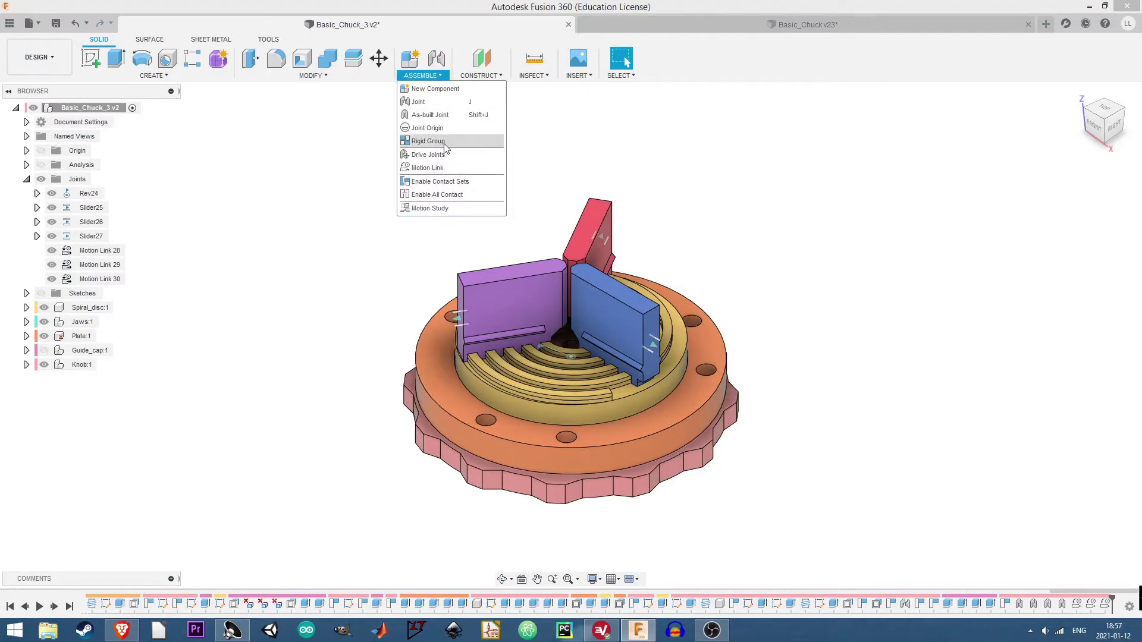
{"action": "left_click", "coordinate": [433, 115]}
{"action": "left_click", "coordinate": [576, 486]}
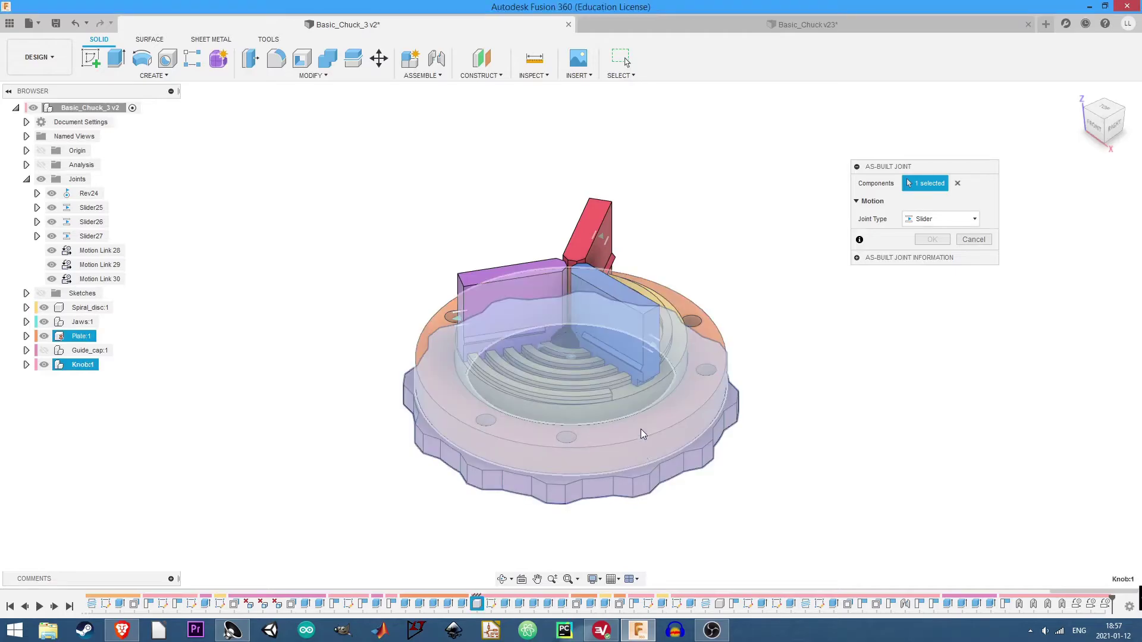
{"action": "left_click", "coordinate": [704, 327]}
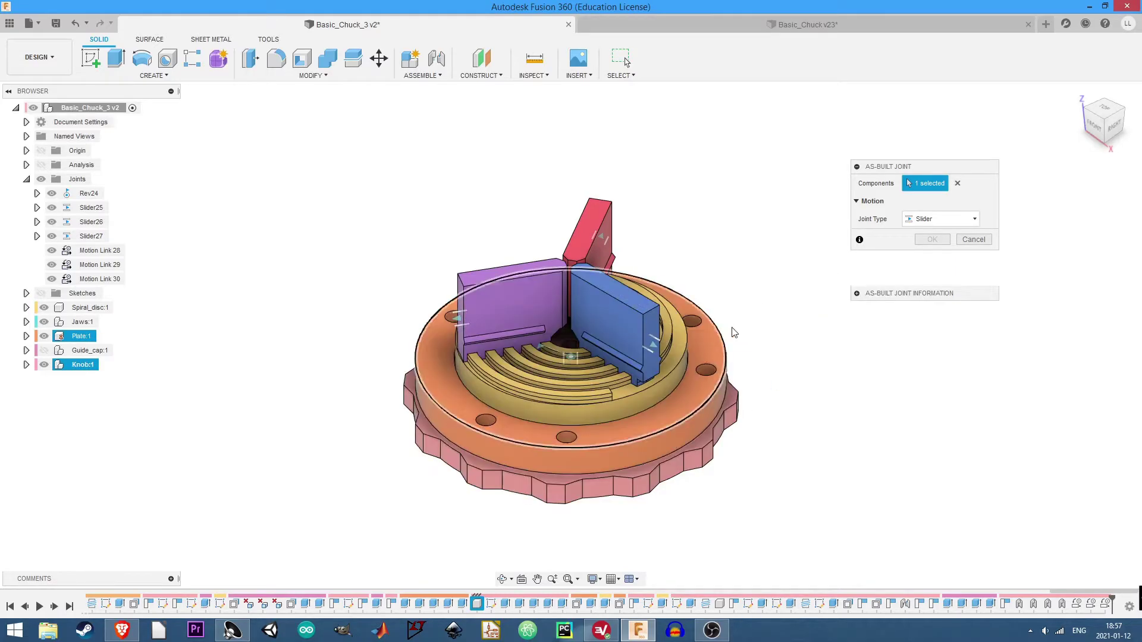
{"action": "left_click", "coordinate": [930, 255]}
{"action": "left_click", "coordinate": [926, 282]}
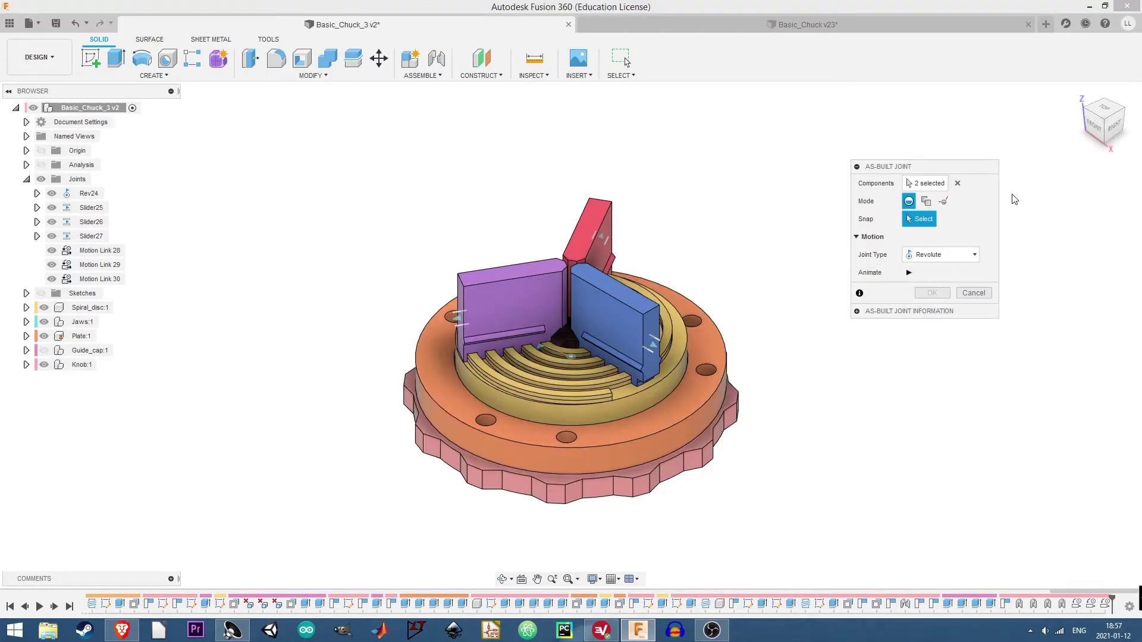
{"action": "left_click", "coordinate": [1096, 125]}
{"action": "left_click", "coordinate": [574, 395]}
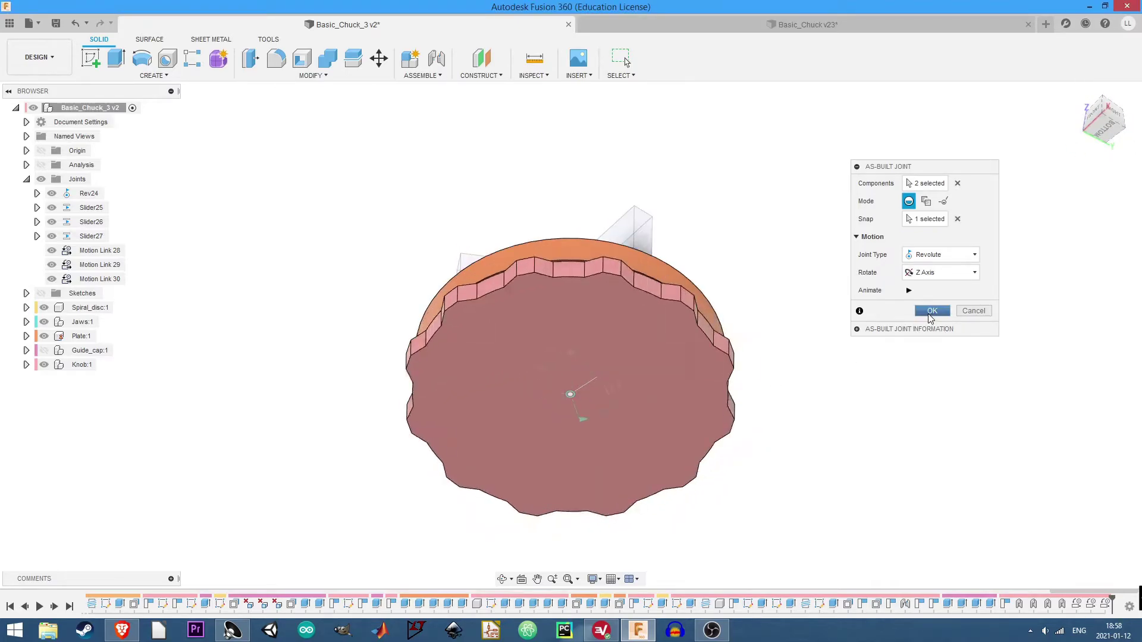
{"action": "left_click", "coordinate": [931, 312]}
{"action": "left_click", "coordinate": [1112, 106]}
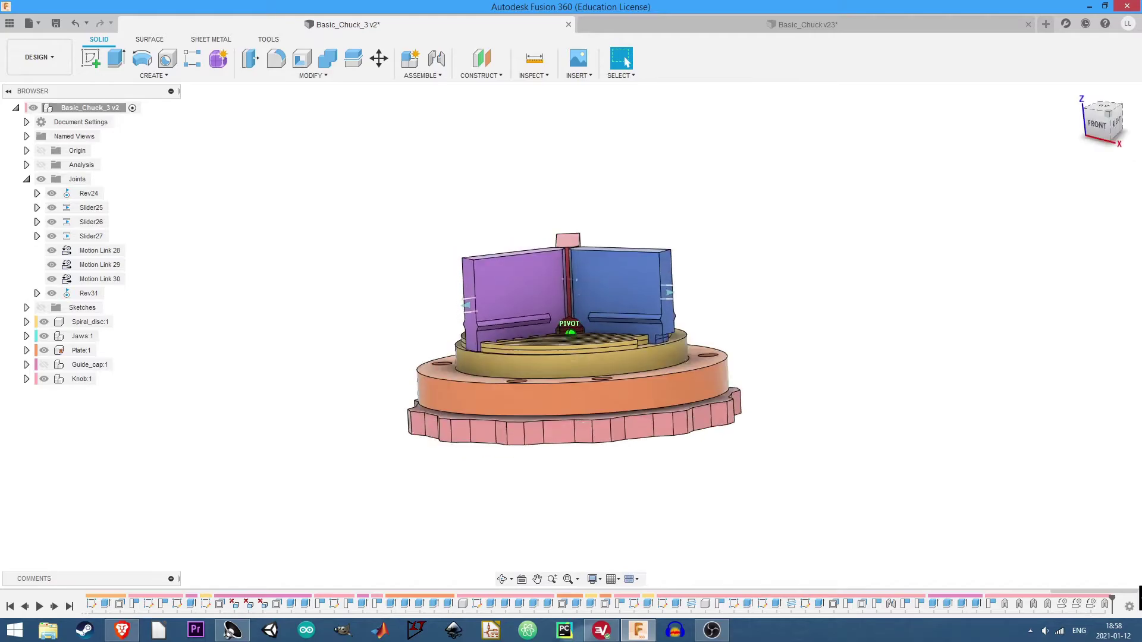
Link the knob's Rev31 to Rev24 at 360 deg each as Motion Link 32.
{"action": "left_click", "coordinate": [423, 75]}
{"action": "left_click", "coordinate": [433, 164]}
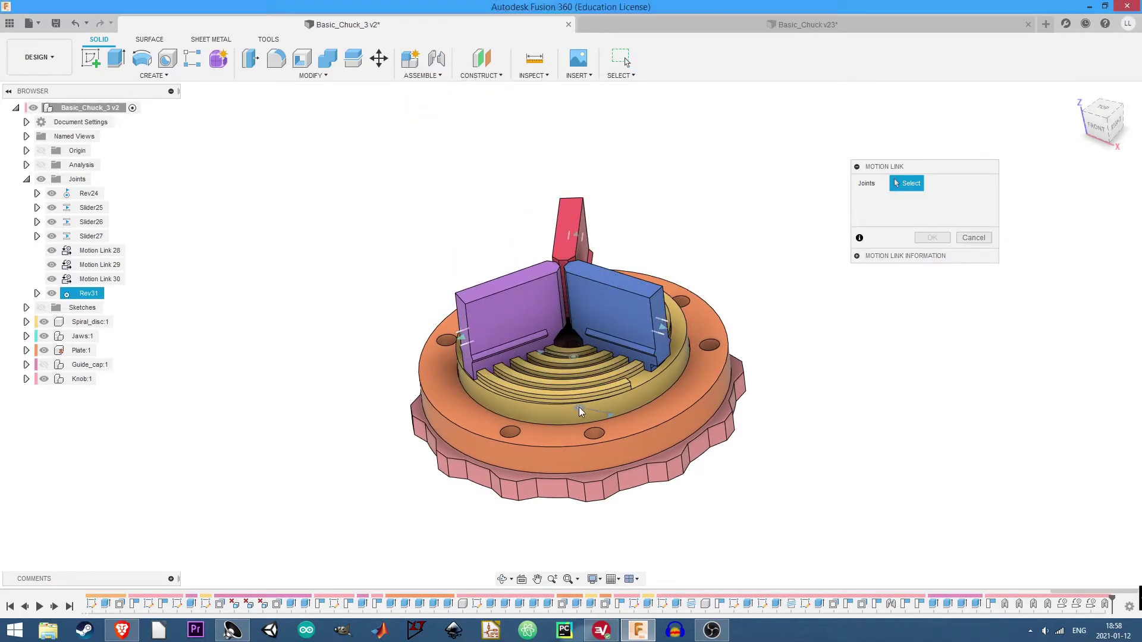
{"action": "left_click", "coordinate": [581, 410]}
{"action": "left_click", "coordinate": [574, 357]}
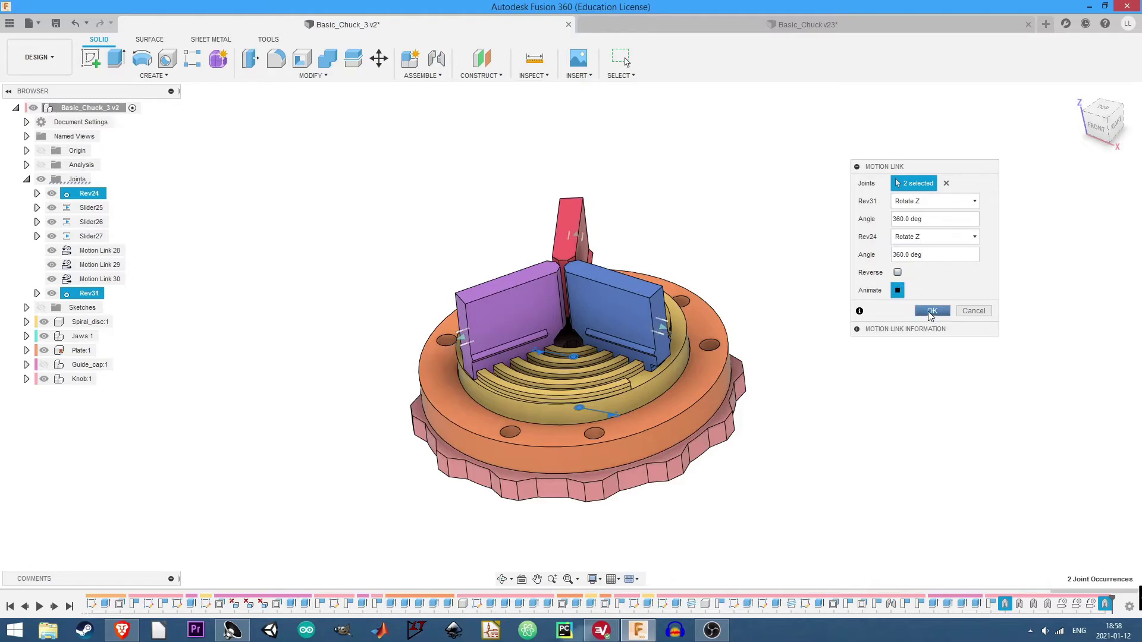
{"action": "left_click", "coordinate": [898, 295]}
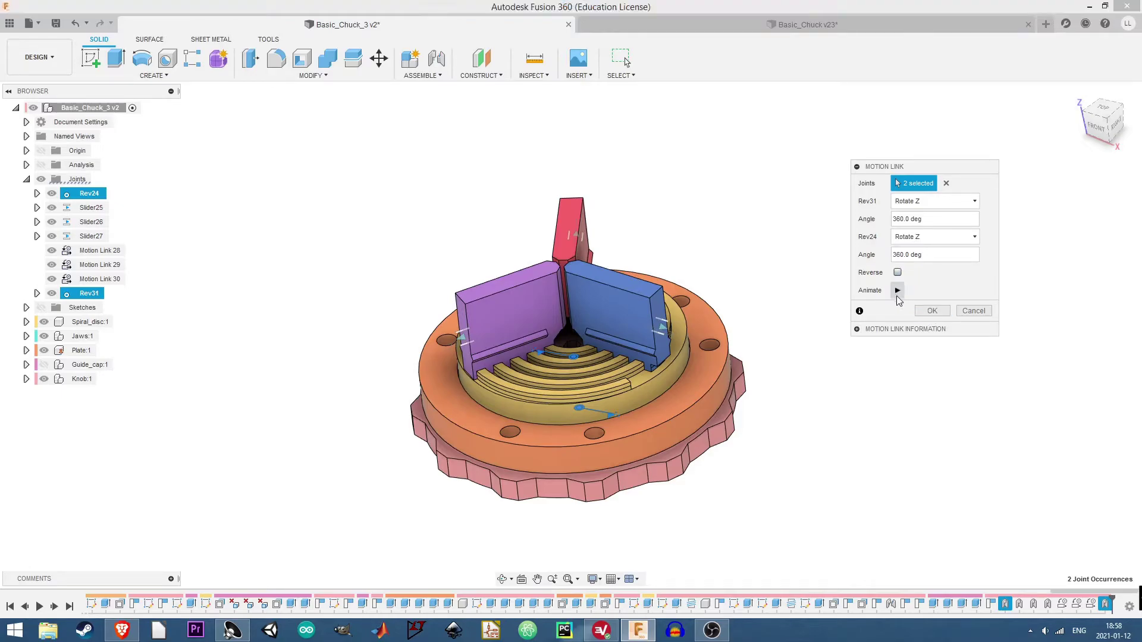
{"action": "left_click", "coordinate": [654, 472]}
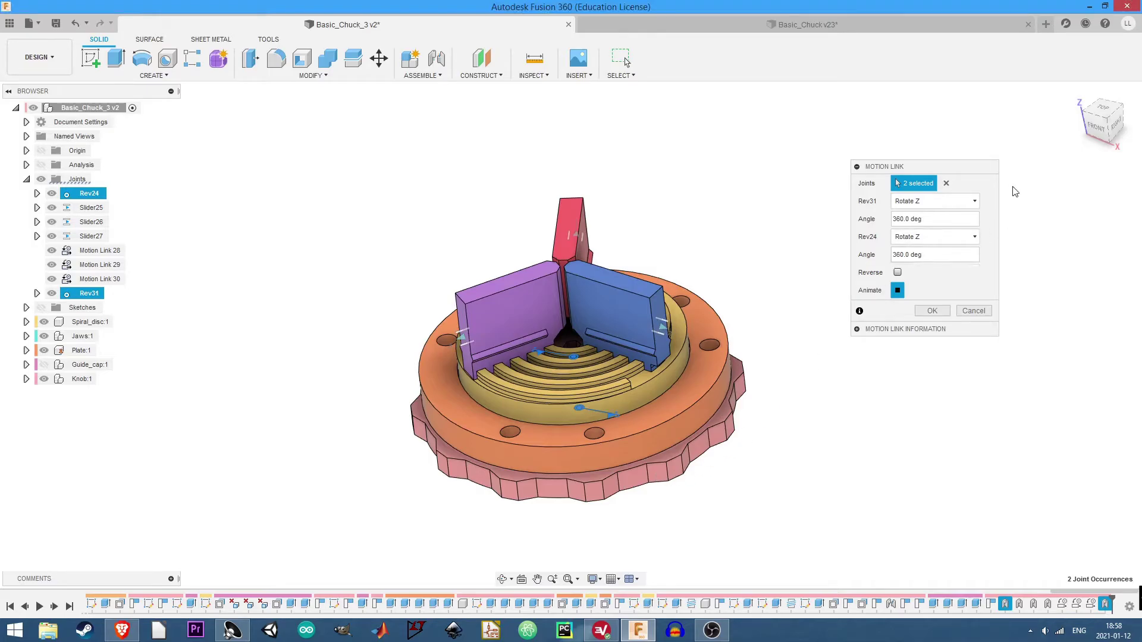
{"action": "left_click", "coordinate": [1086, 122]}
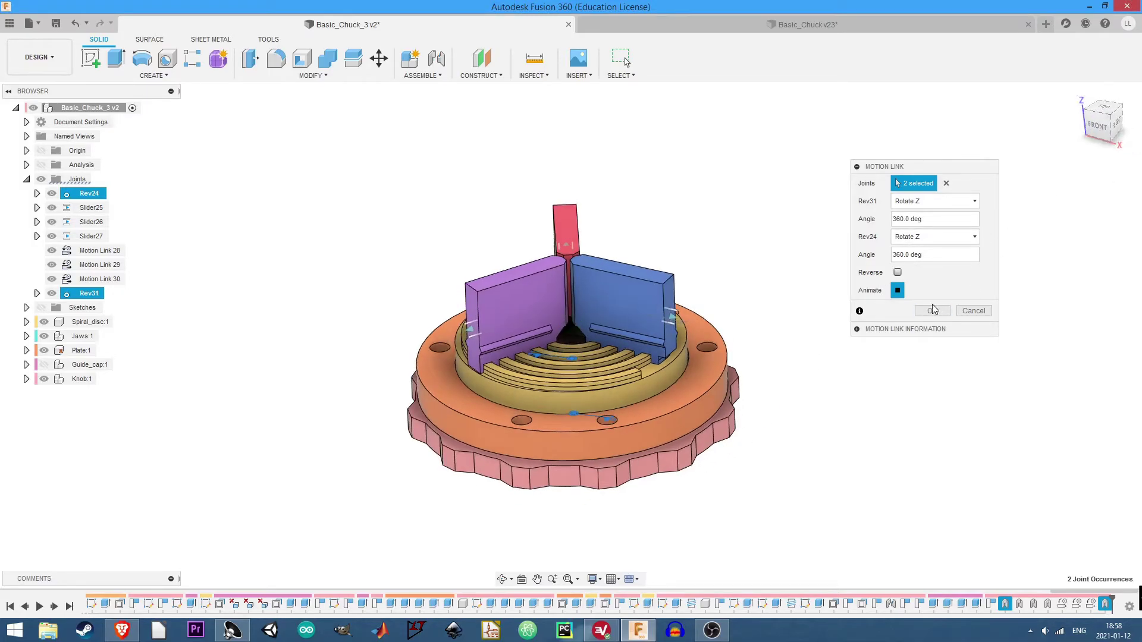
{"action": "left_click", "coordinate": [932, 311]}
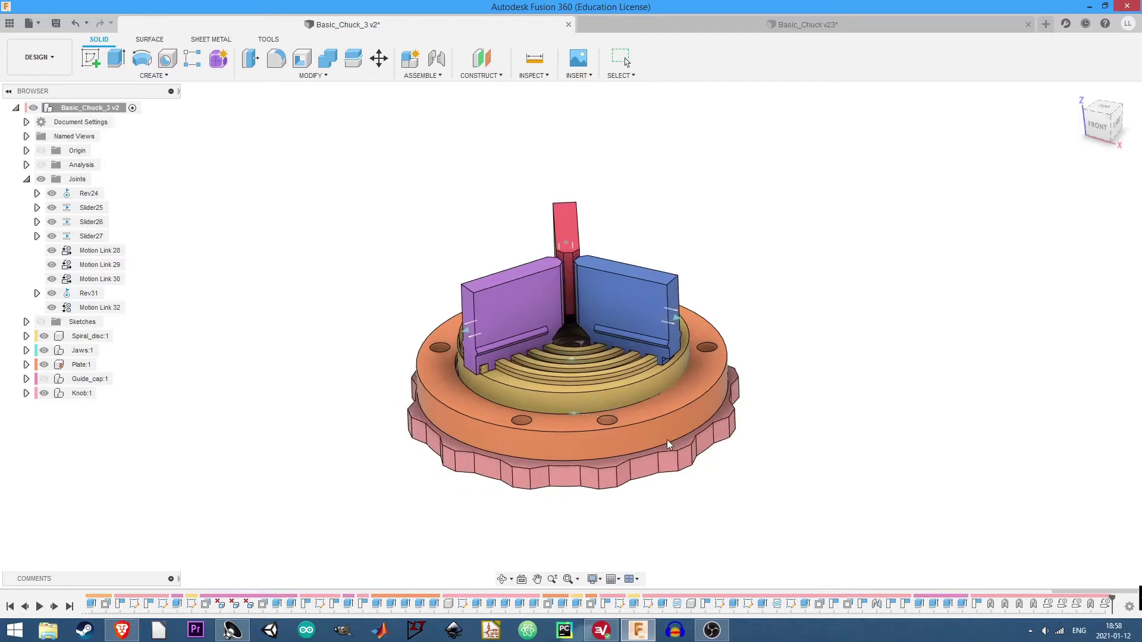
Test the knob, then reopen and reconfirm Motion Link 32.
{"action": "key", "text": "Escape"}
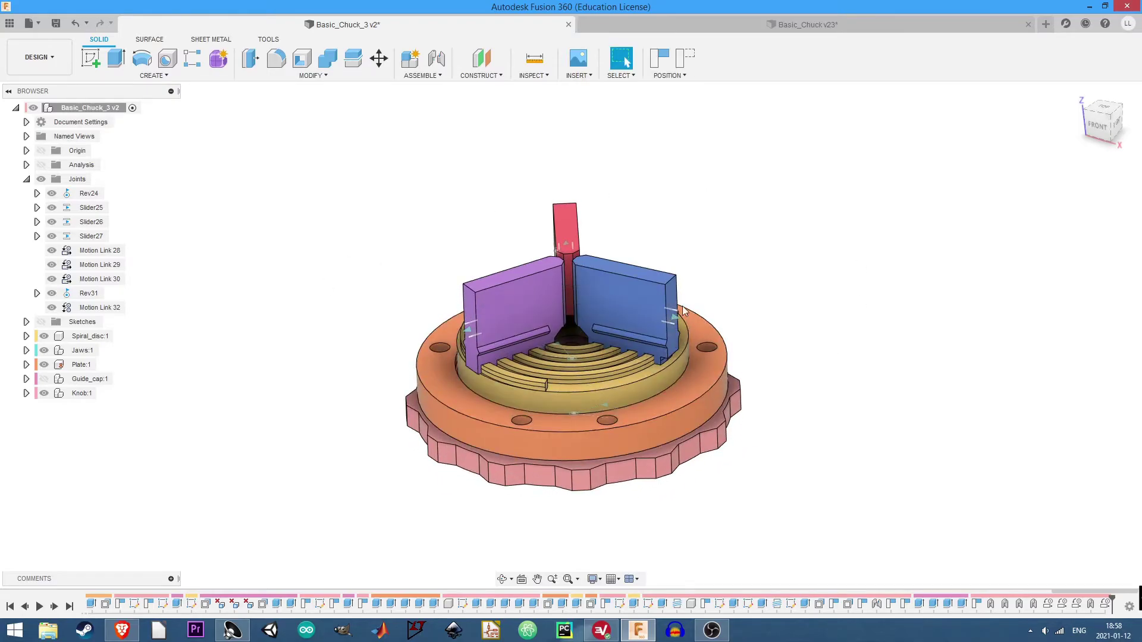
{"action": "left_click_drag", "start_coordinate": [616, 470], "coordinate": [555, 458]}
{"action": "right_click", "coordinate": [102, 309]}
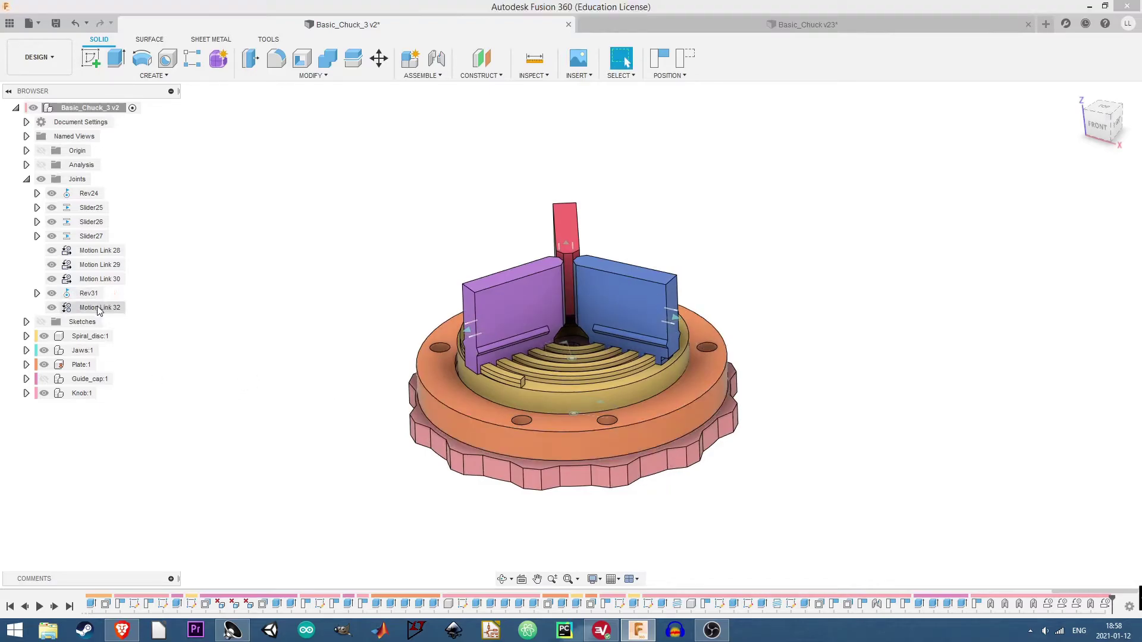
{"action": "left_click", "coordinate": [130, 331]}
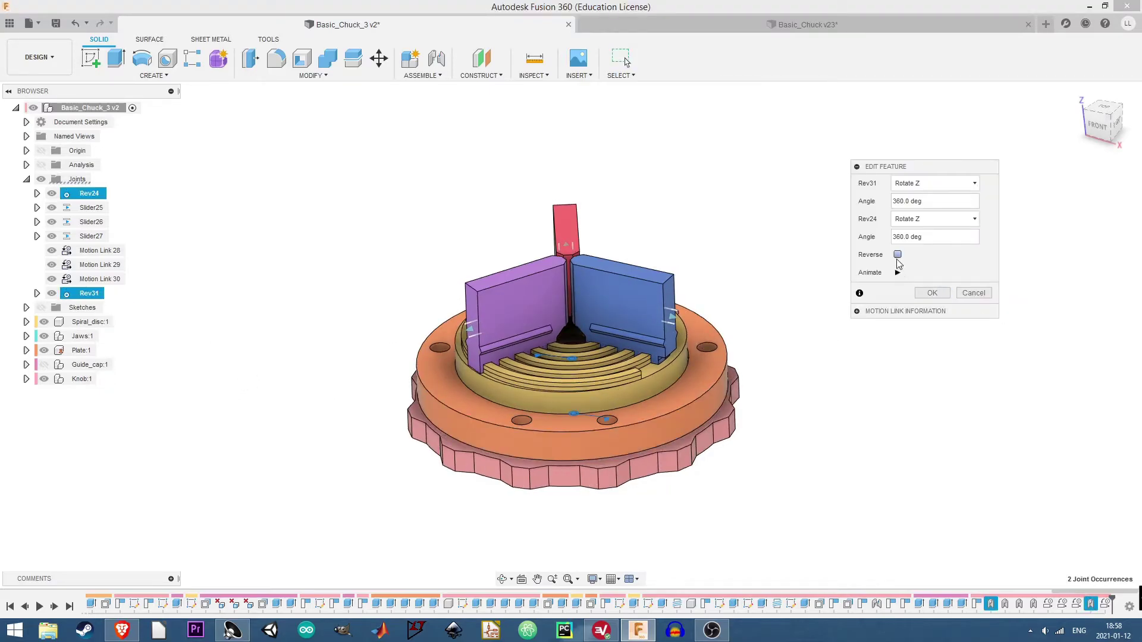
{"action": "left_click", "coordinate": [932, 293]}
Turn the knob back and forth to open and close all three jaws, viewed from the top.
{"action": "left_click_drag", "start_coordinate": [634, 474], "coordinate": [623, 290]}
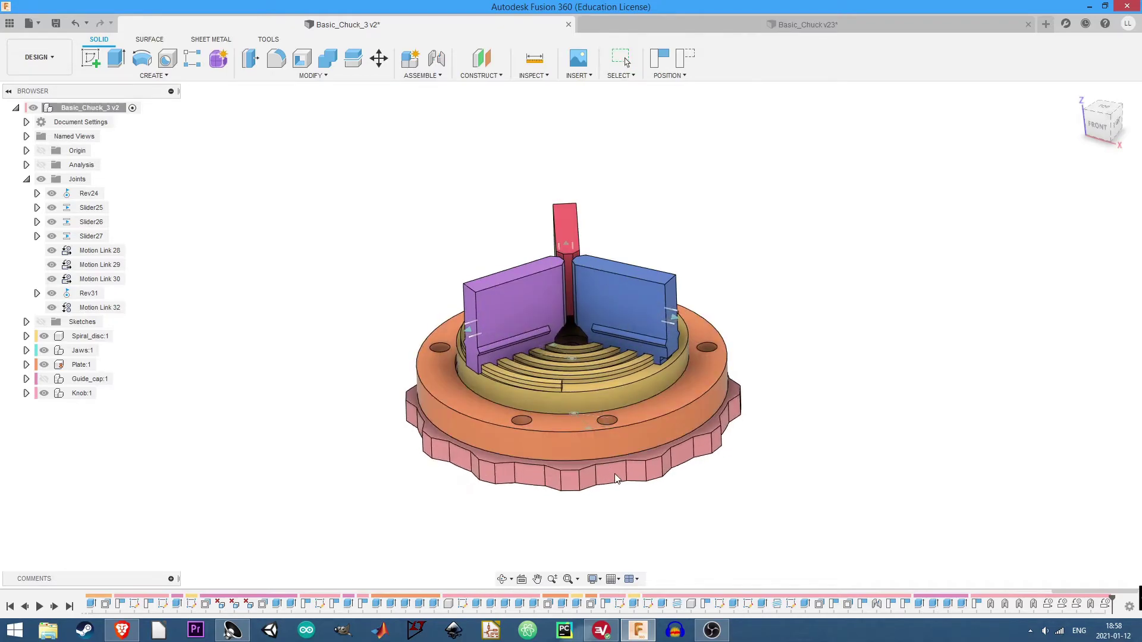
{"action": "left_click_drag", "start_coordinate": [615, 474], "coordinate": [809, 387]}
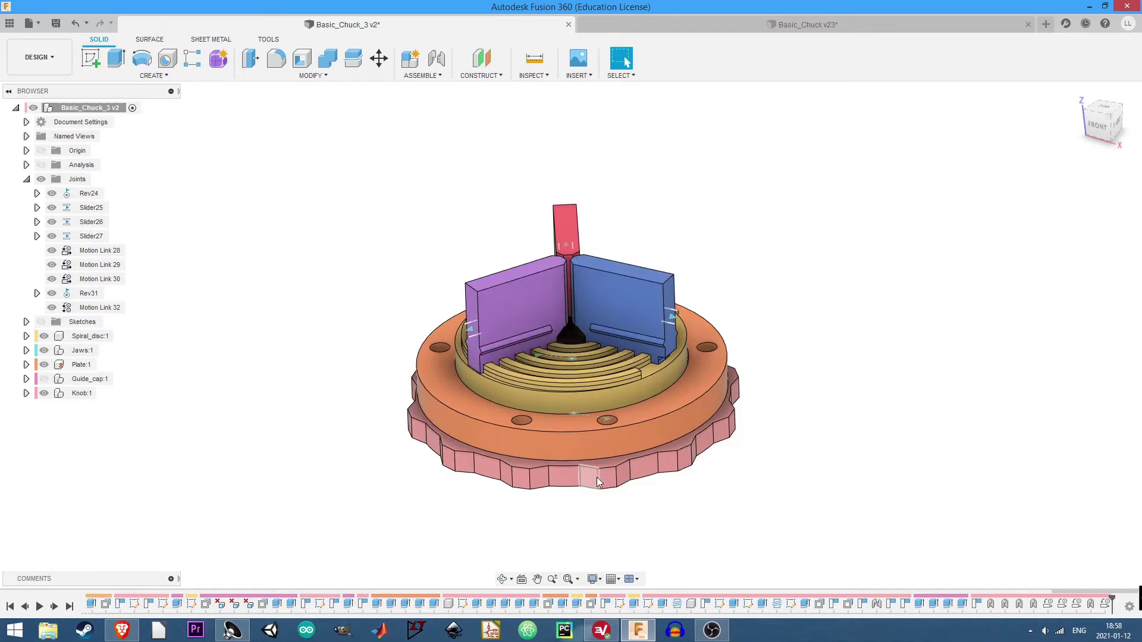
{"action": "left_click_drag", "start_coordinate": [618, 474], "coordinate": [568, 264]}
{"action": "left_click", "coordinate": [1103, 109]}
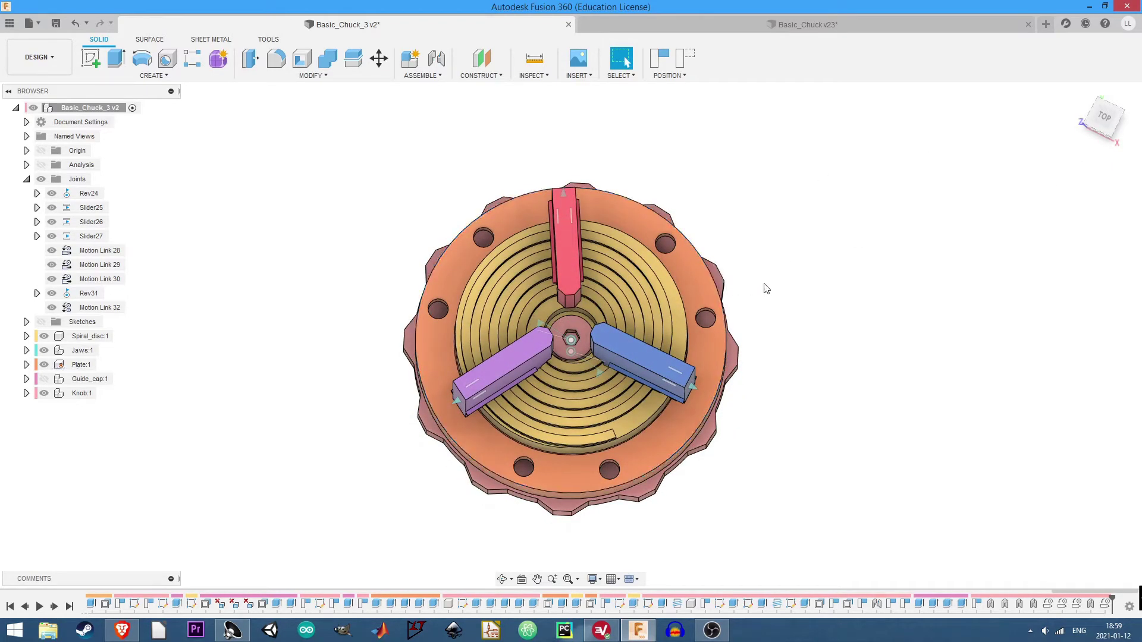
{"action": "left_click_drag", "start_coordinate": [1105, 119], "coordinate": [1097, 140]}
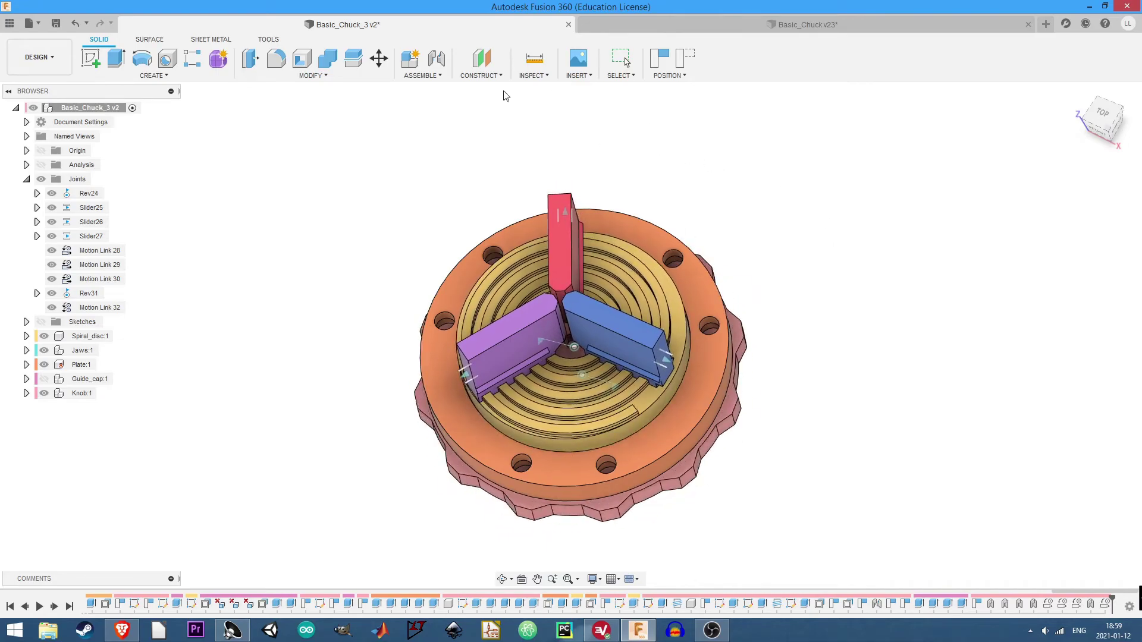
Unhide Guide_cap:1 and disable Component Color Cycling to restore the grey, black and red look.
{"action": "left_click", "coordinate": [1077, 92]}
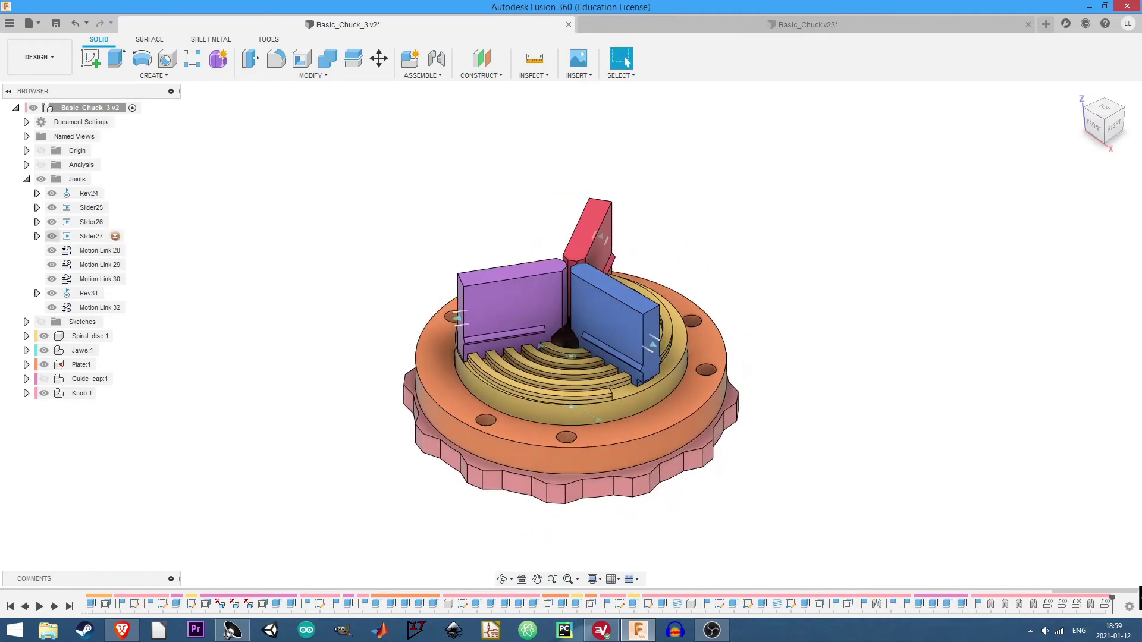
{"action": "left_click", "coordinate": [44, 379]}
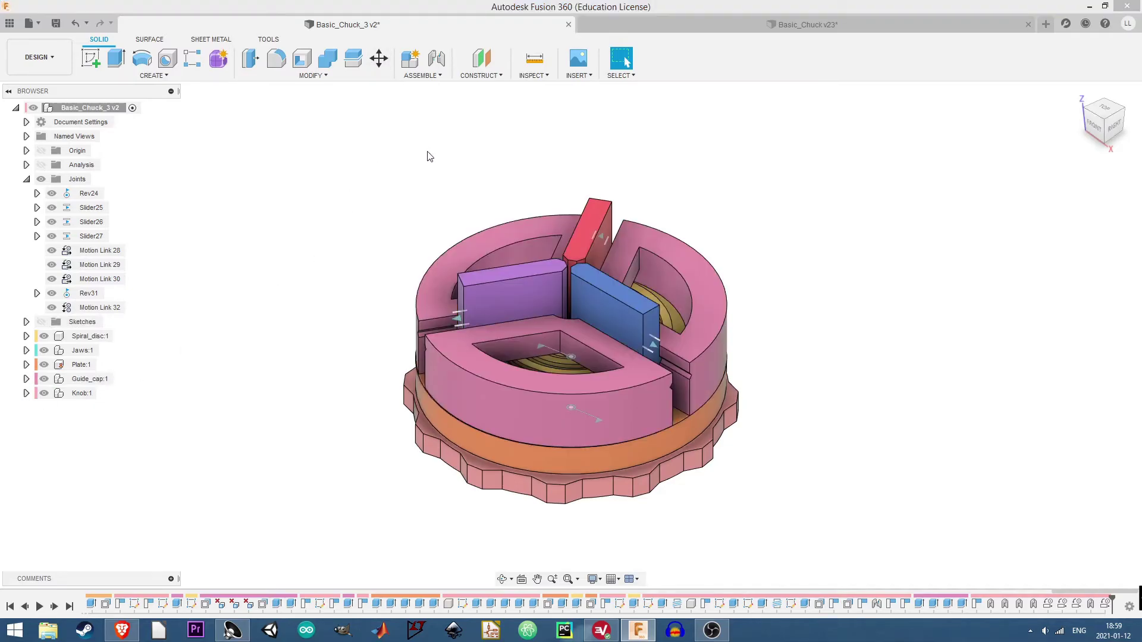
{"action": "left_click", "coordinate": [324, 74]}
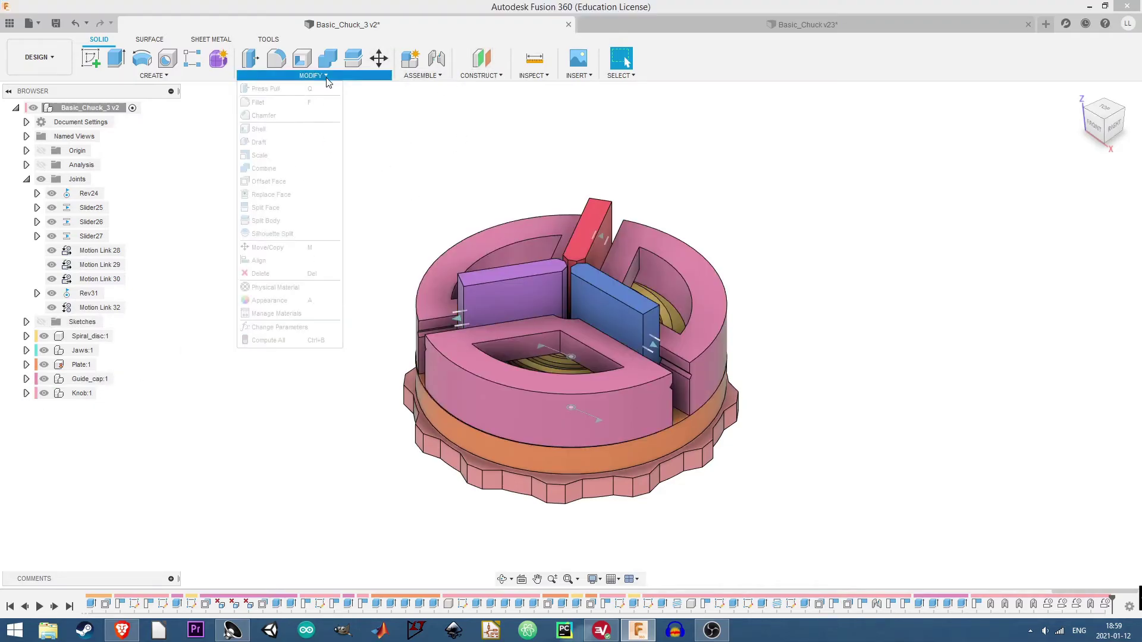
{"action": "left_click", "coordinate": [267, 40]}
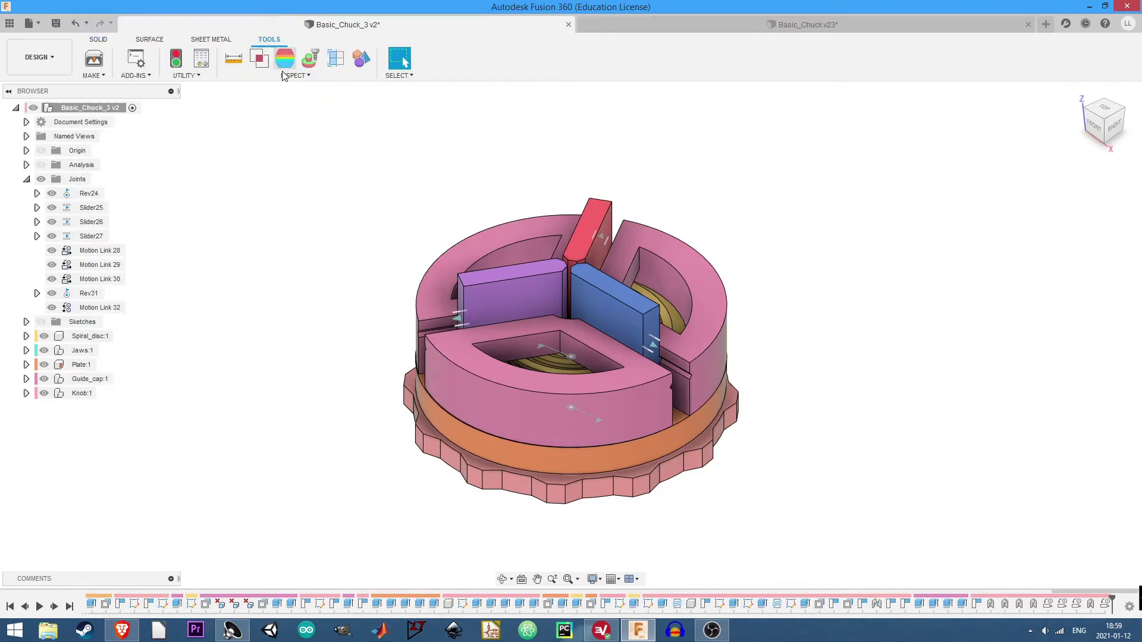
{"action": "left_click", "coordinate": [358, 65]}
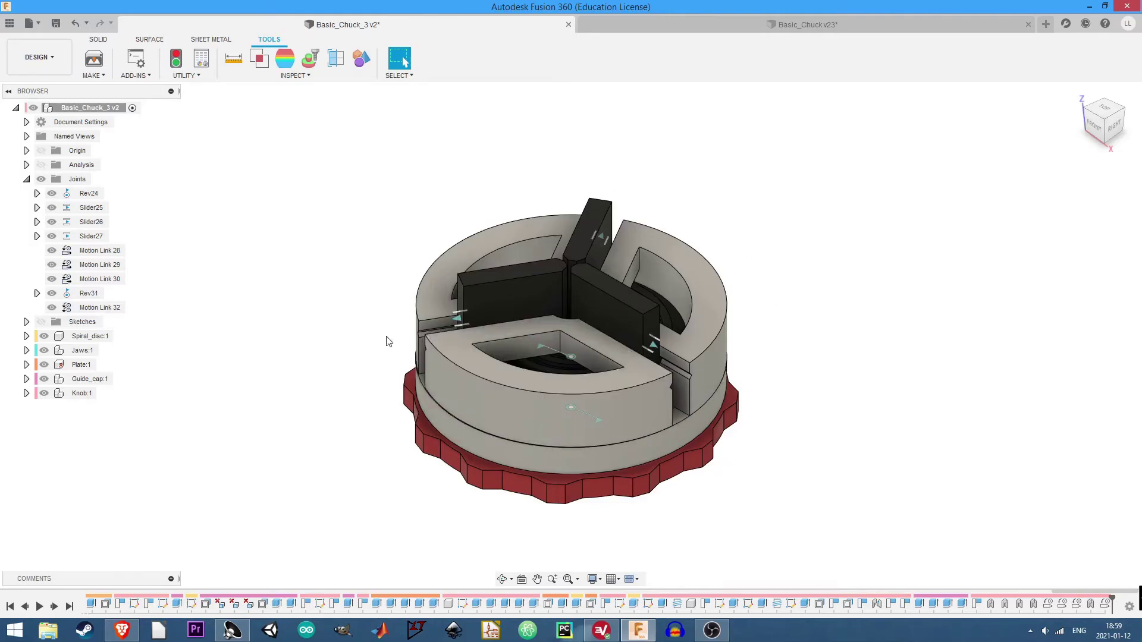